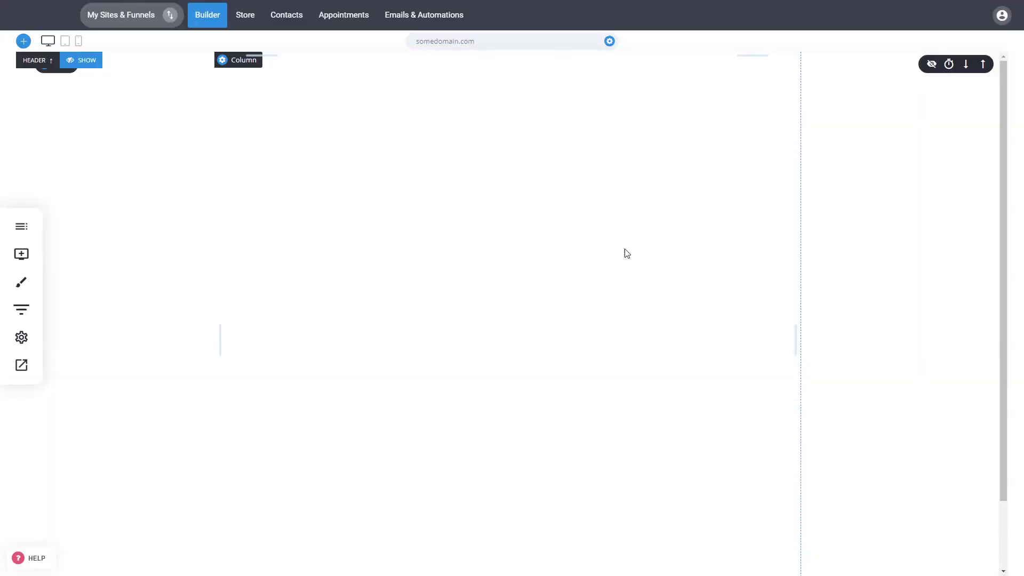
Drag a Quiz/Survey widget from the Add Widget panel onto the empty page section
left_click(16, 254)
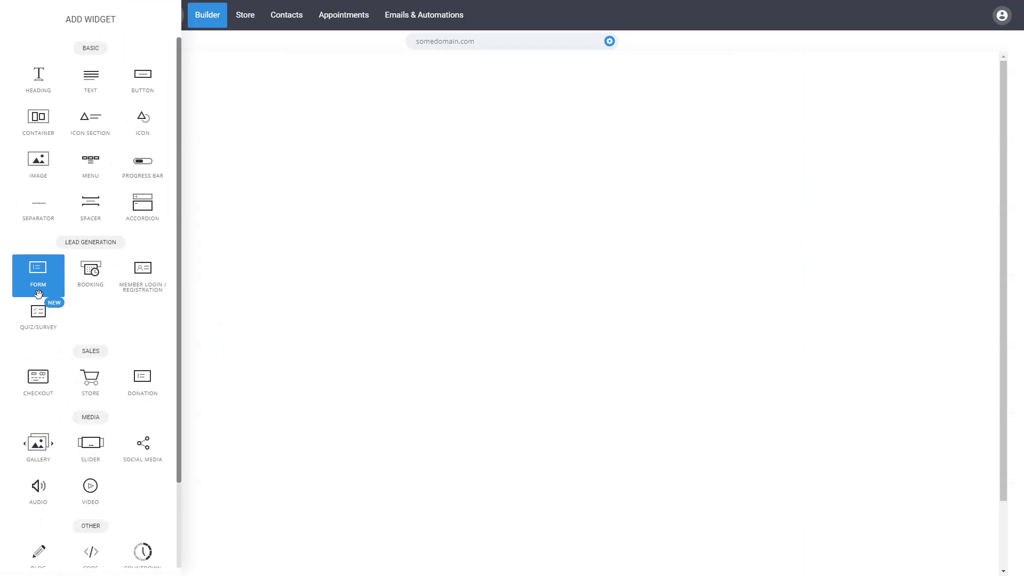
left_click_drag(47, 322, 602, 254)
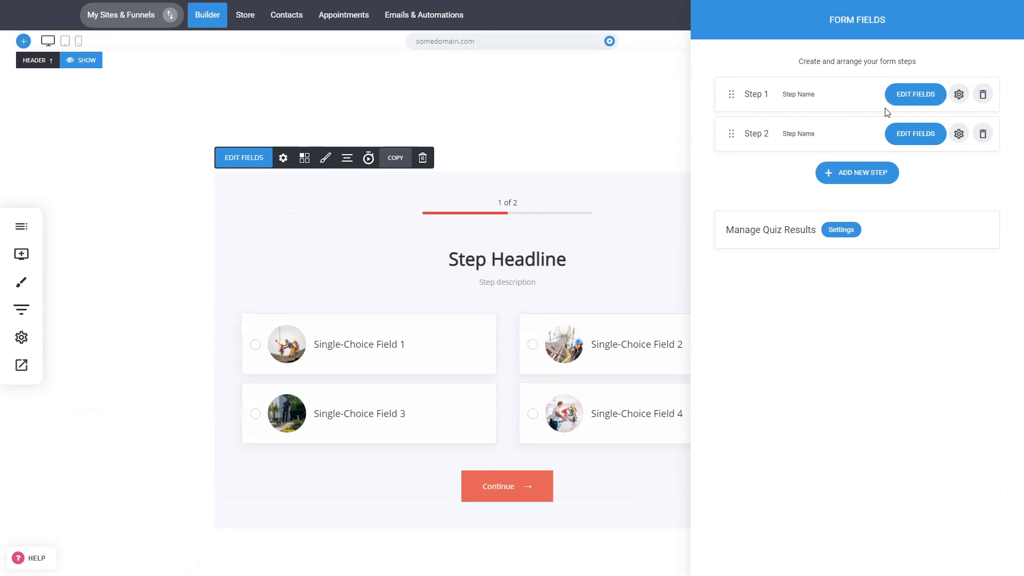
Create a new quiz step called 'Step 3', then bring up Step 1's field editor
left_click(854, 178)
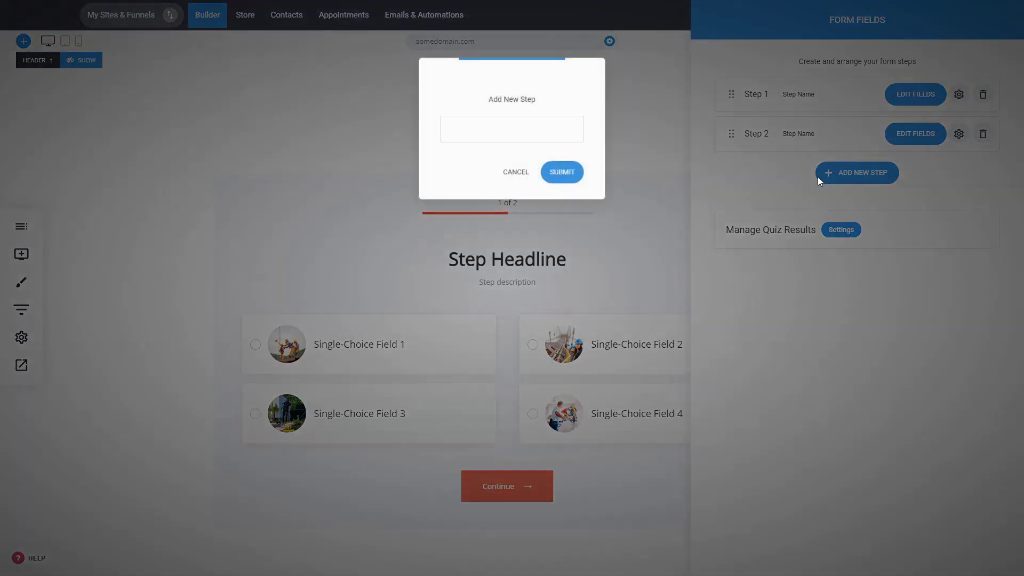
type("Step 3")
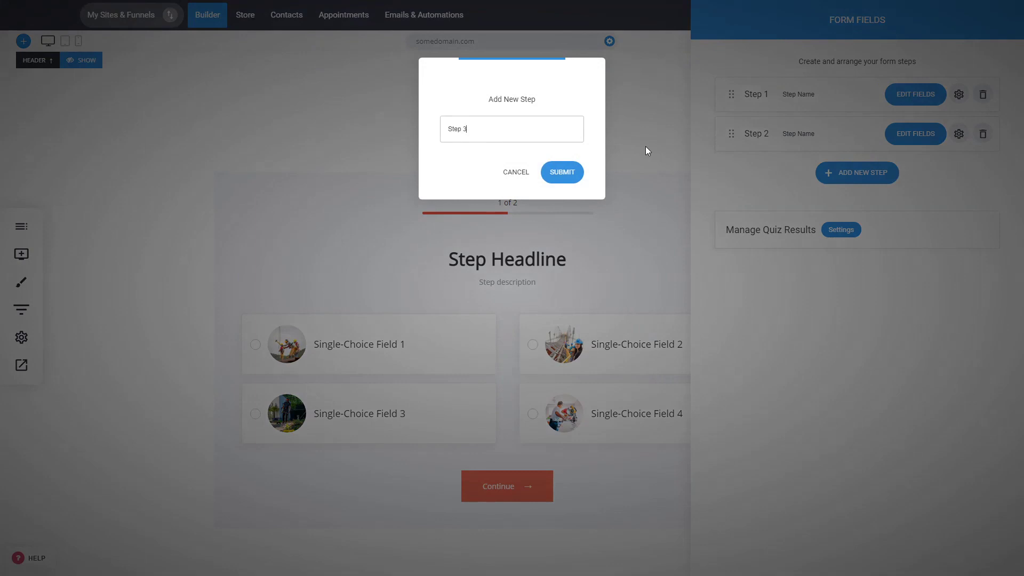
left_click(558, 172)
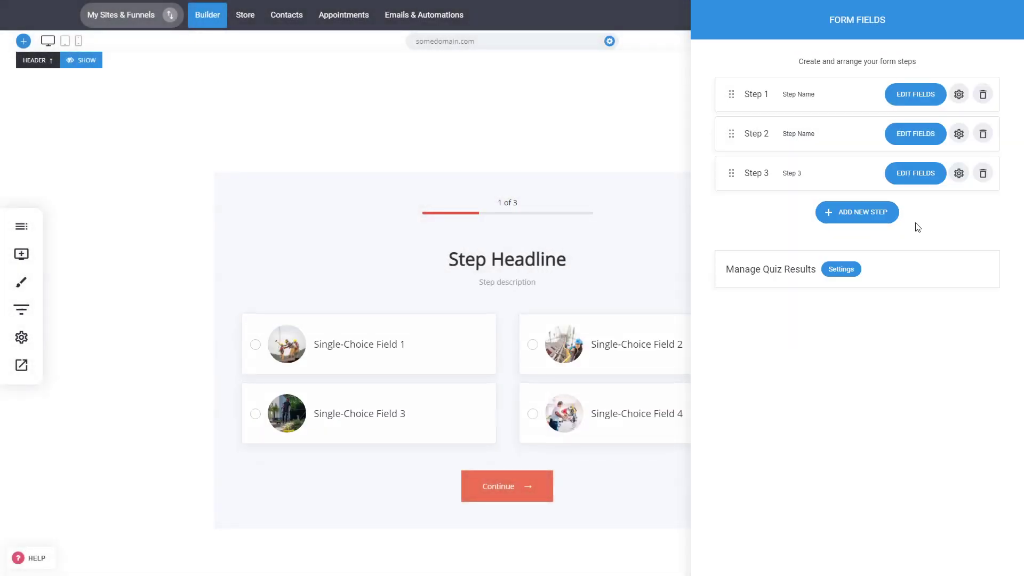
left_click(922, 103)
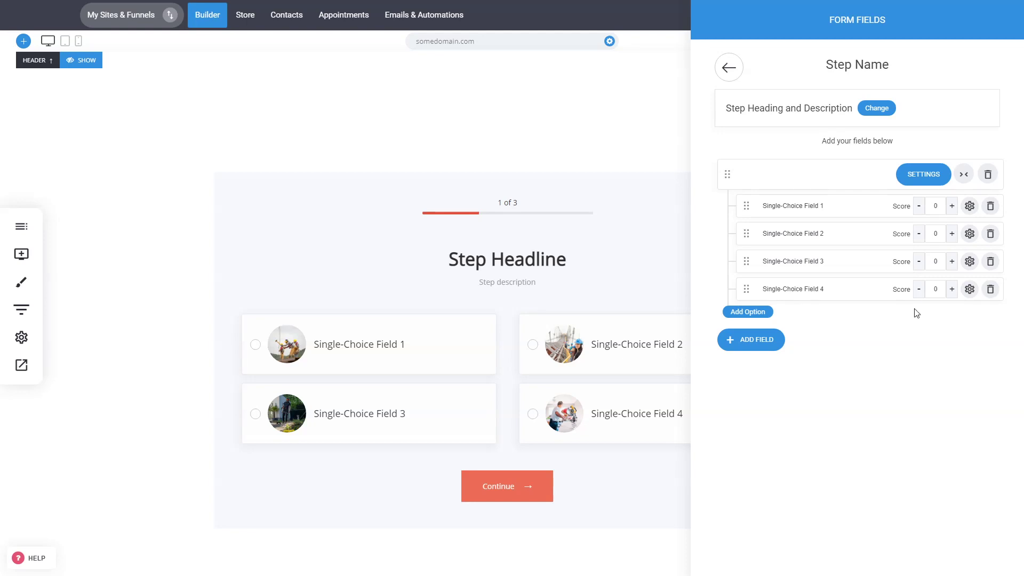
Set Single-Choice Field 2's score to 2, without adding any new answer option
left_click(952, 234)
left_click(952, 234)
left_click(952, 234)
left_click(919, 234)
left_click(741, 317)
left_click(512, 259)
Make choosing Single-Choice Field 1 skip to the end of the quiz
left_click(970, 210)
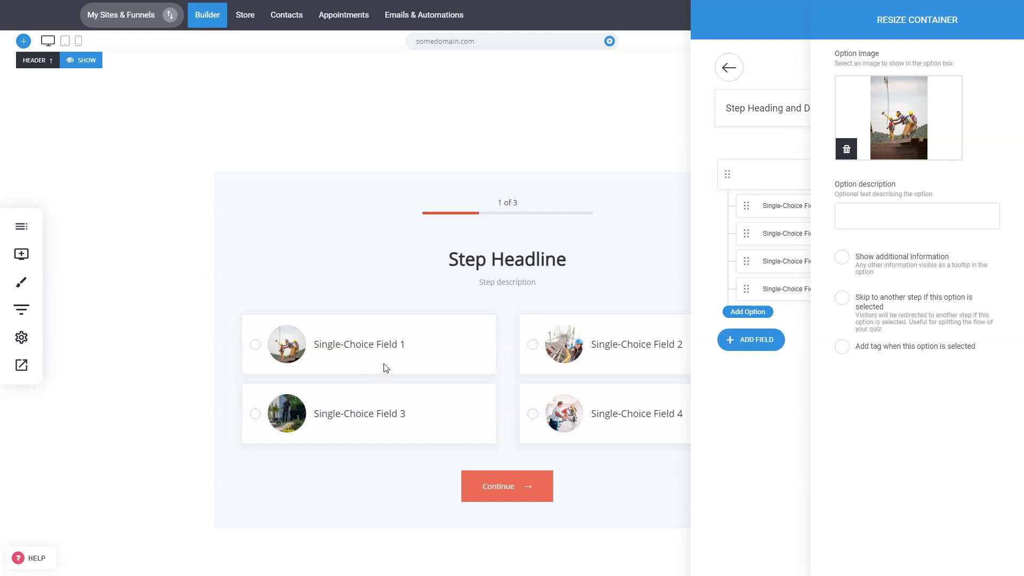
left_click(903, 298)
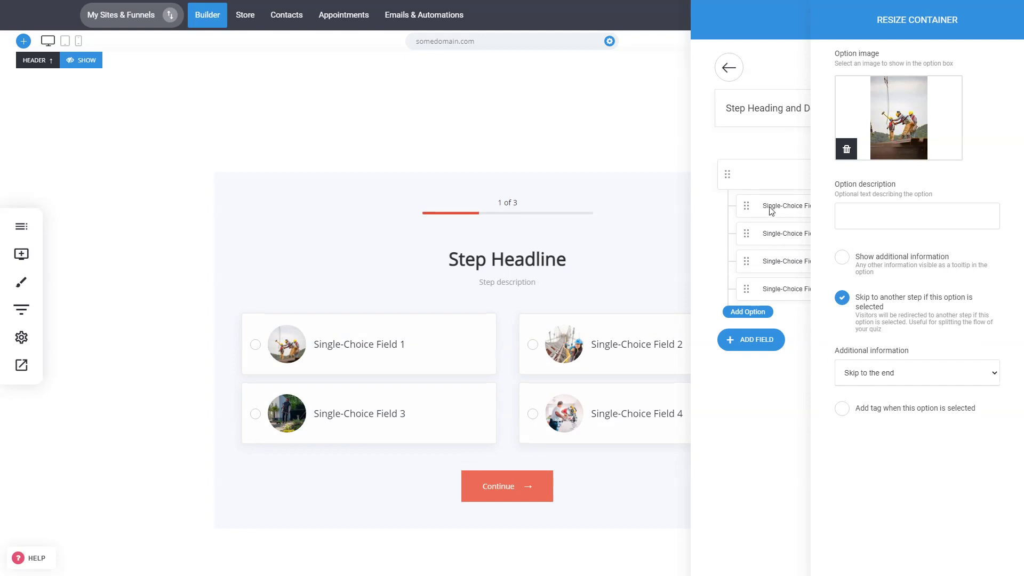
left_click(756, 417)
left_click(927, 174)
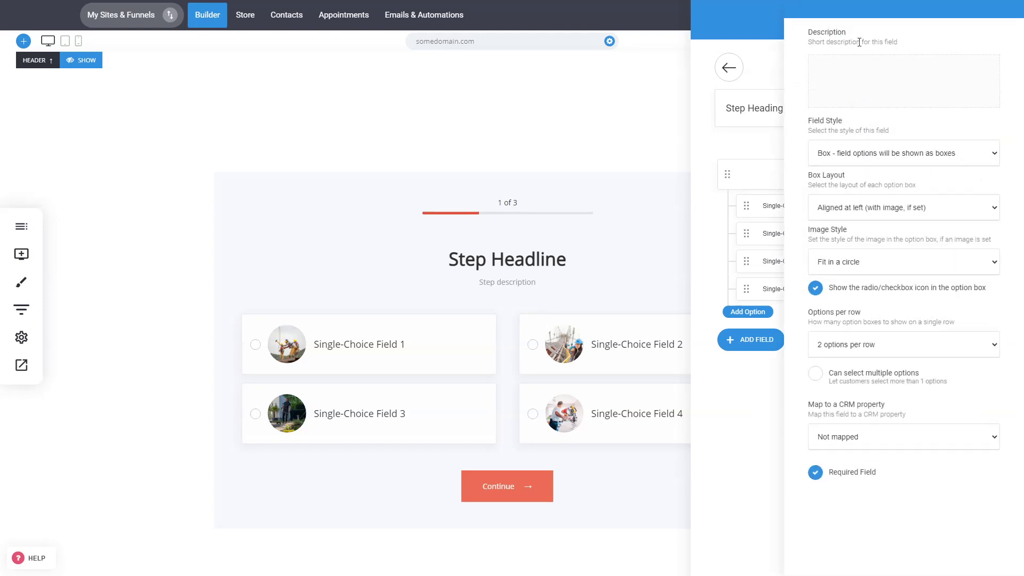
Keep the Boxes field style with left-aligned image layout after trying radio and icon alternatives
left_click(915, 163)
left_click(903, 186)
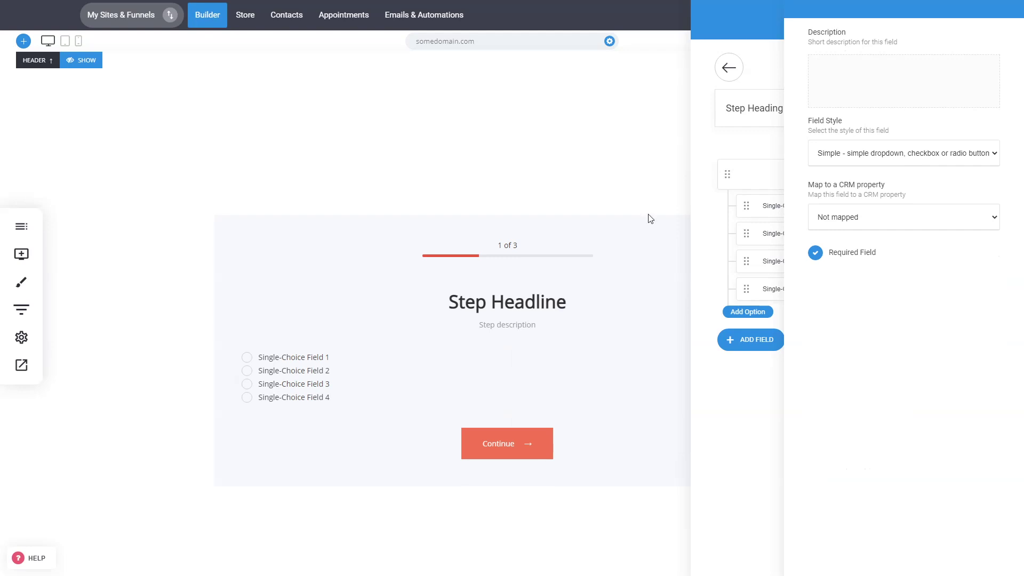
left_click(865, 172)
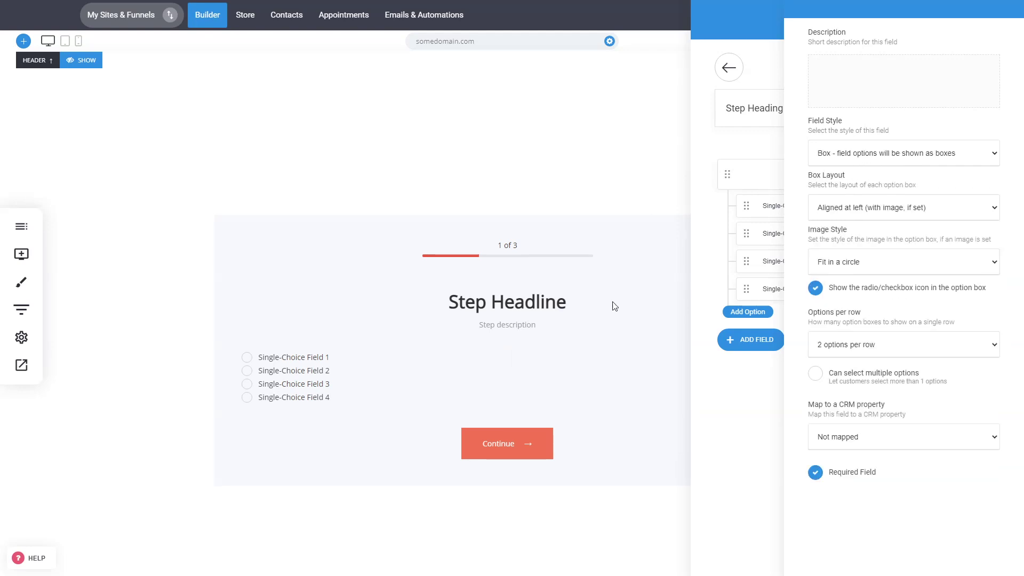
left_click(878, 239)
left_click(883, 214)
left_click(859, 246)
left_click(876, 212)
left_click(863, 230)
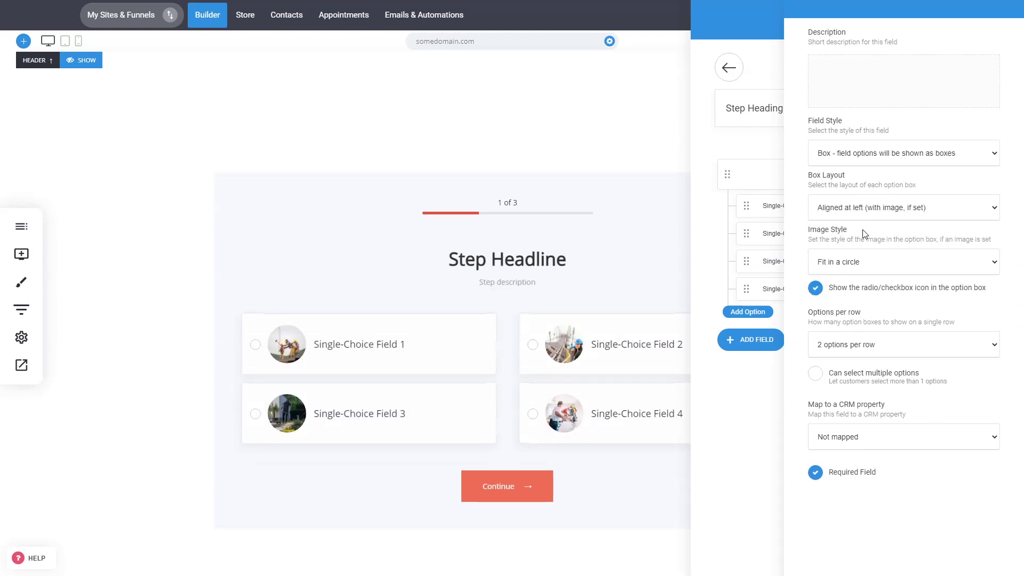
Keep option images cropped as circles after trying square and original-size styles
left_click(848, 255)
left_click(843, 296)
left_click(848, 261)
left_click(845, 305)
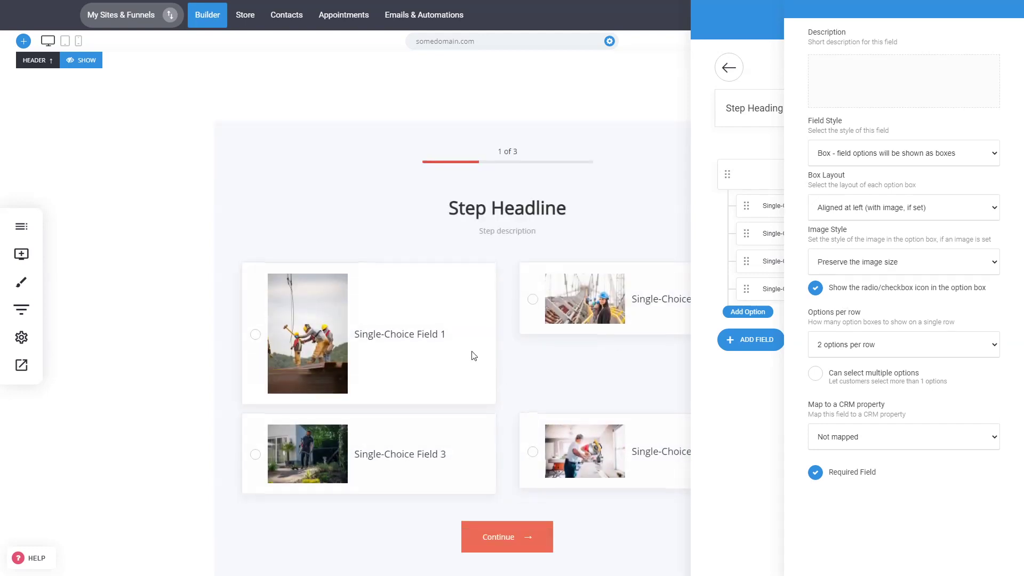
left_click(848, 268)
left_click(842, 280)
Turn off 'Show the radio/checkbox icon' and keep answers limited to a single option
left_click(848, 291)
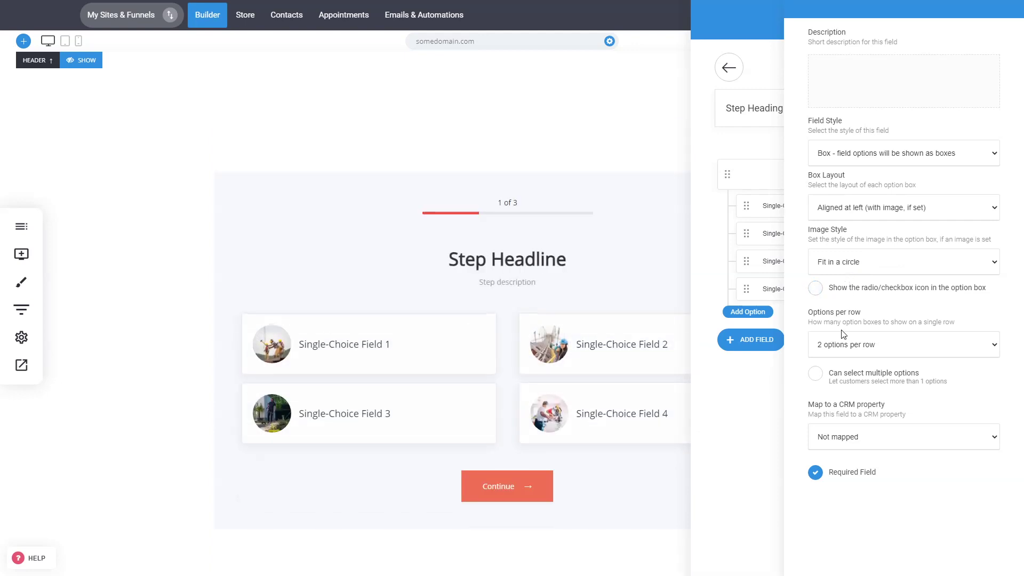
left_click(837, 293)
left_click(837, 293)
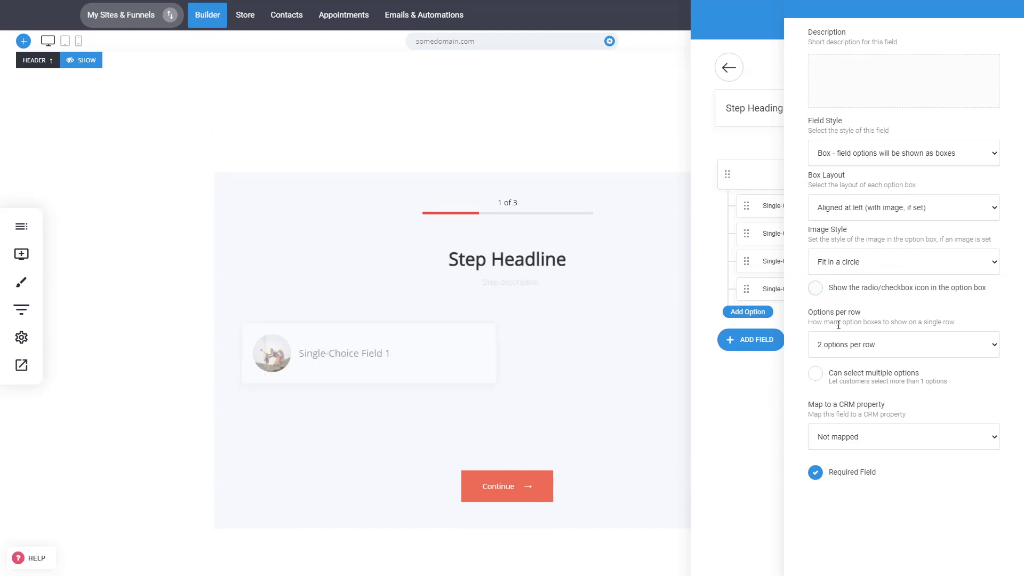
left_click(879, 379)
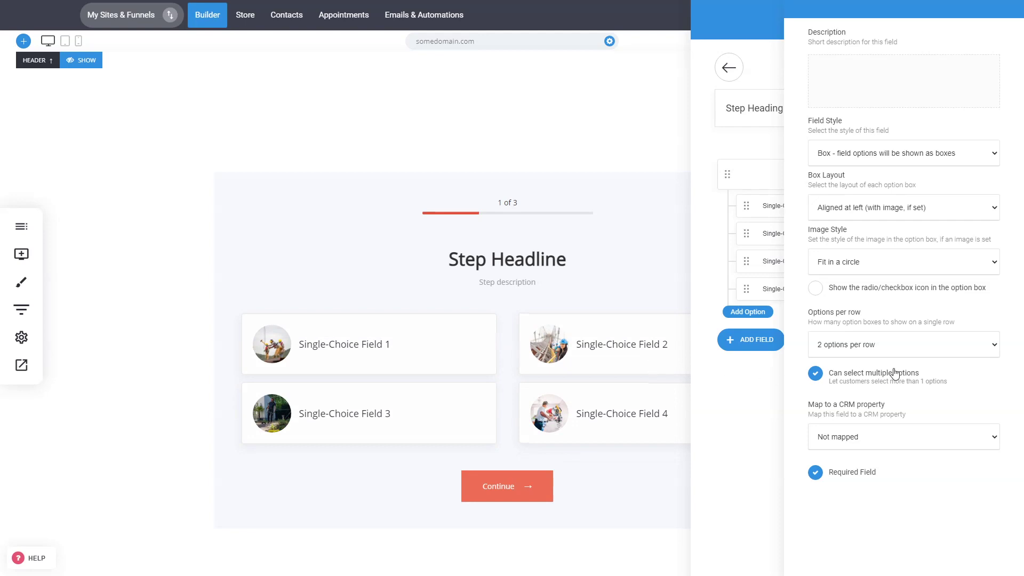
left_click(883, 382)
left_click(759, 478)
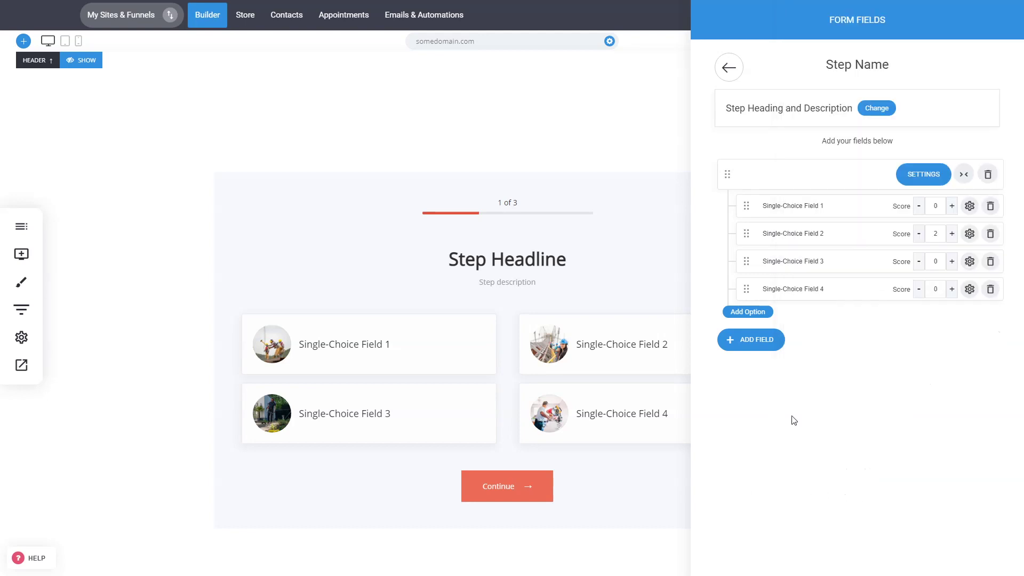
Leave Step 1's fields and heading unchanged and switch to editing Step 2's fields
left_click(750, 341)
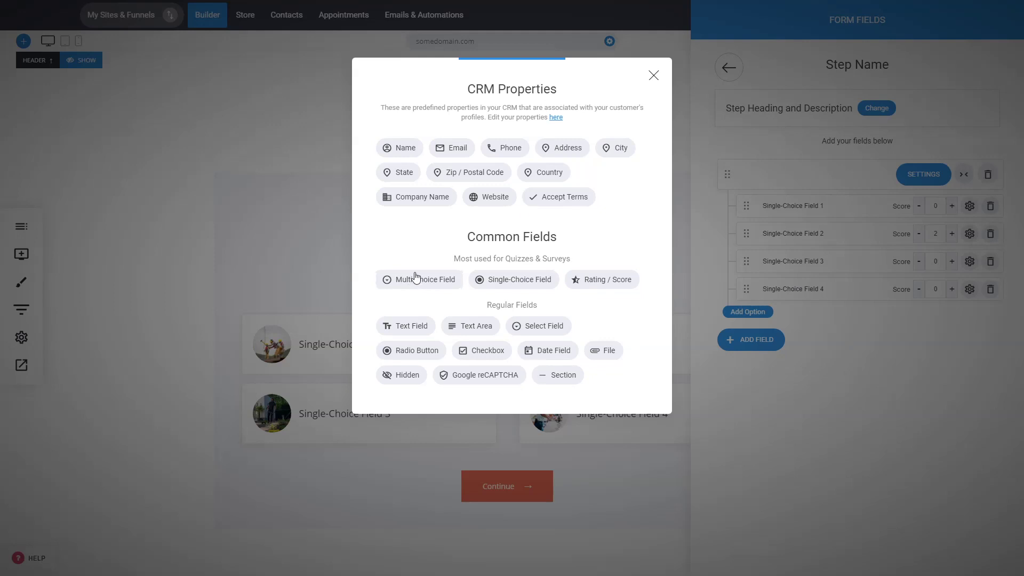
left_click(783, 462)
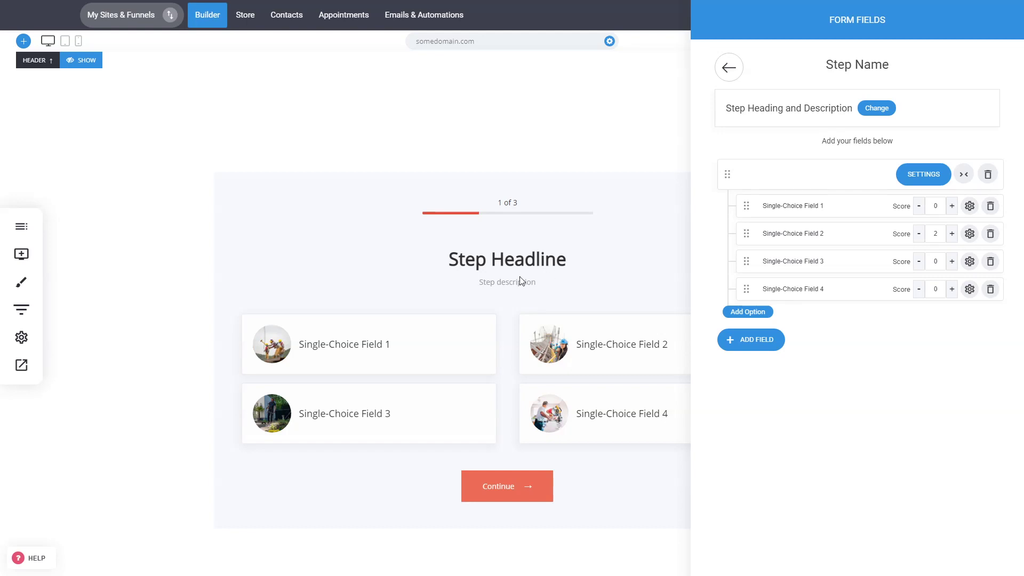
left_click(876, 109)
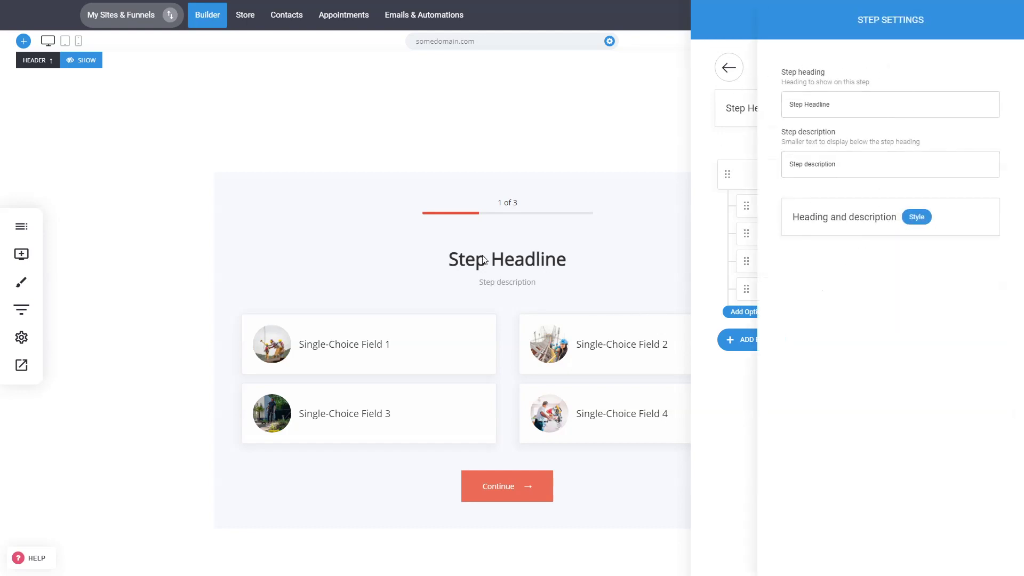
left_click(725, 184)
left_click(730, 80)
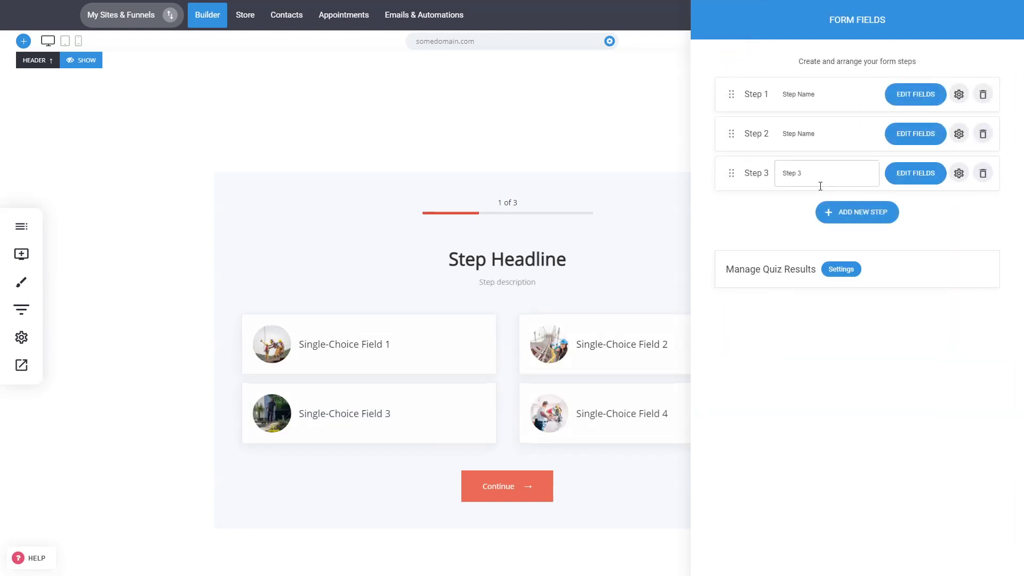
left_click(916, 135)
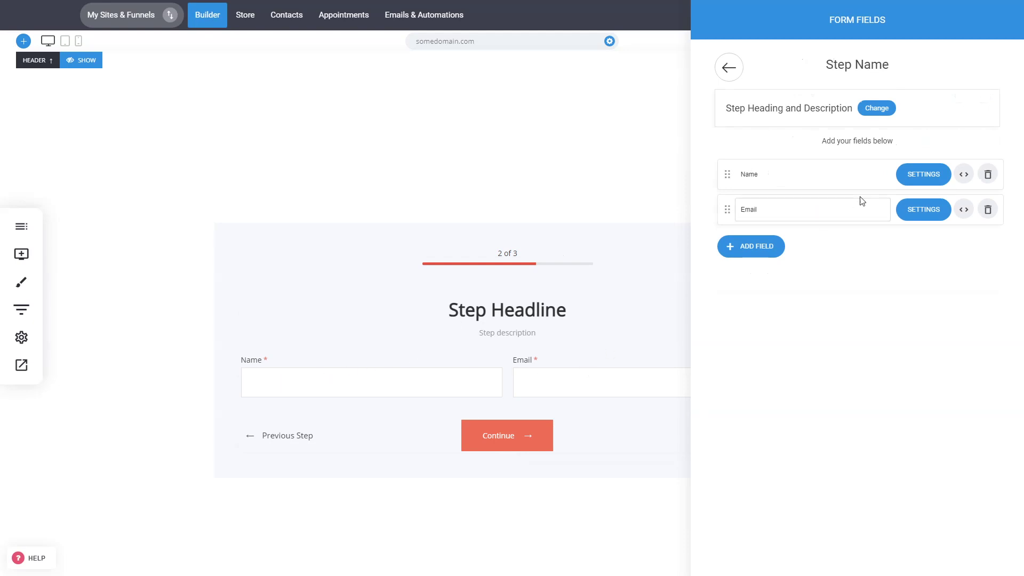
Add an Accept Terms checkbox below Name and Email in Step 2, then return to the steps list
left_click(760, 250)
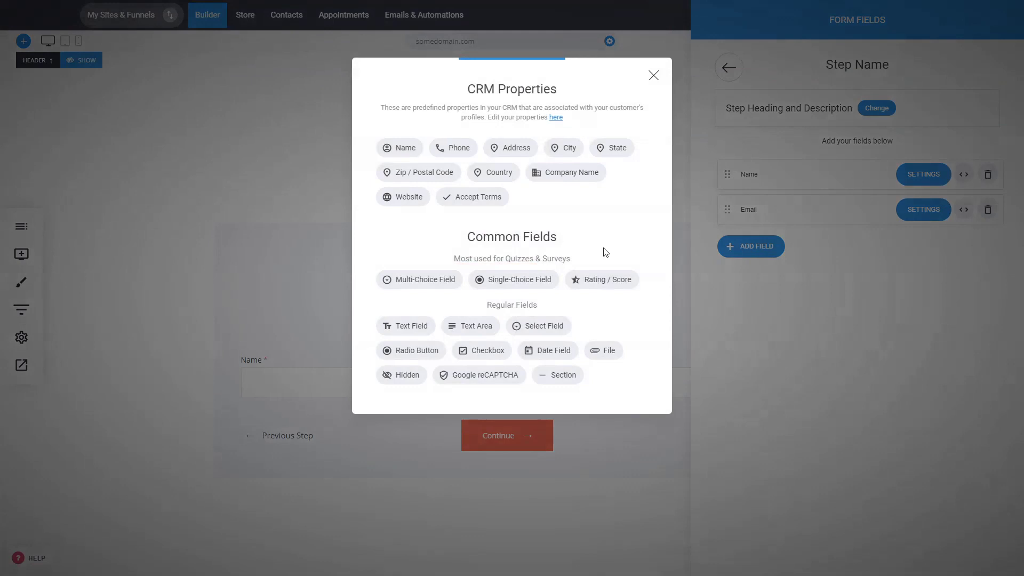
left_click(488, 196)
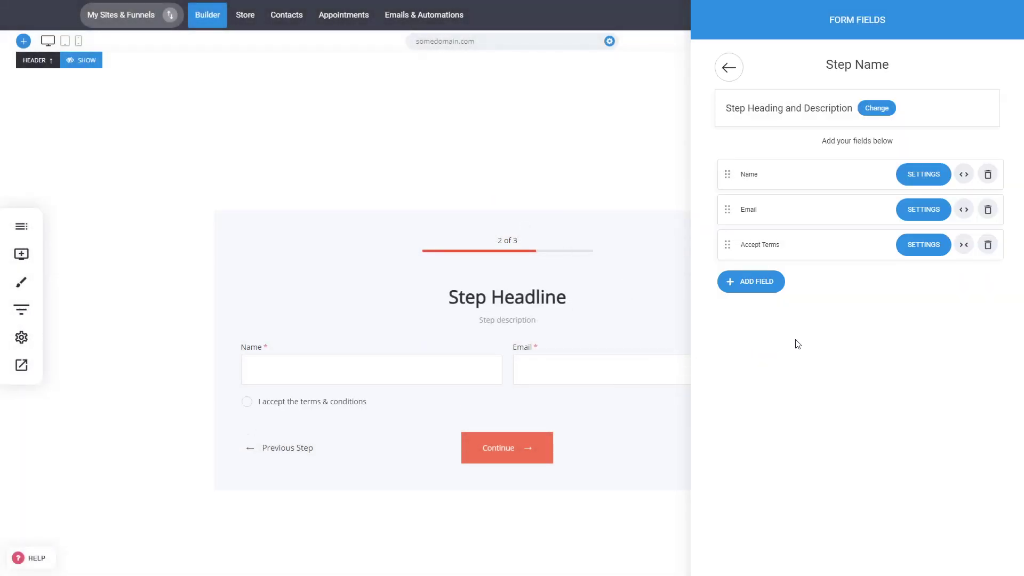
left_click(729, 68)
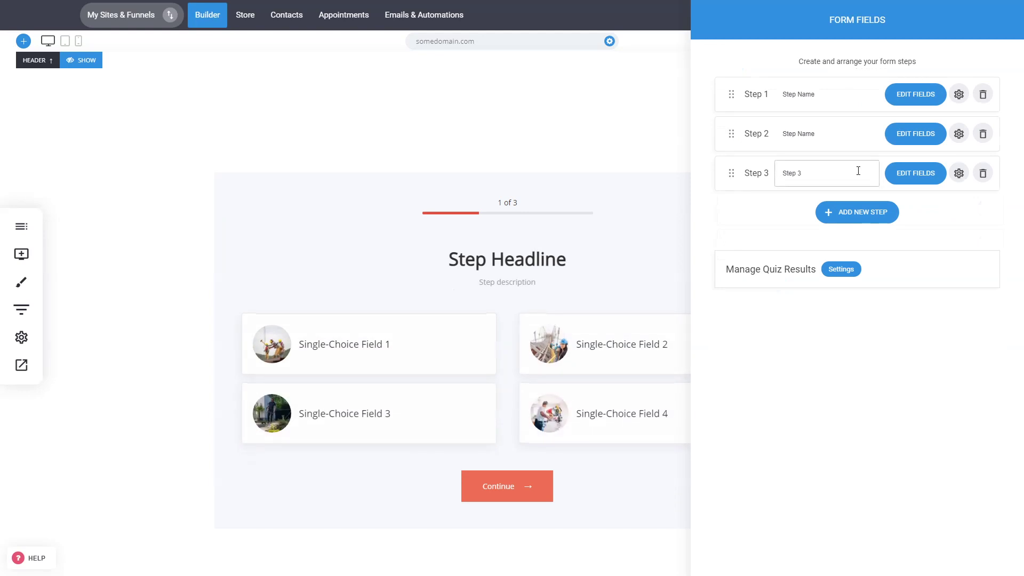
Give Step 3 a Rating / Score field with its range set from 1 to 5
left_click(914, 177)
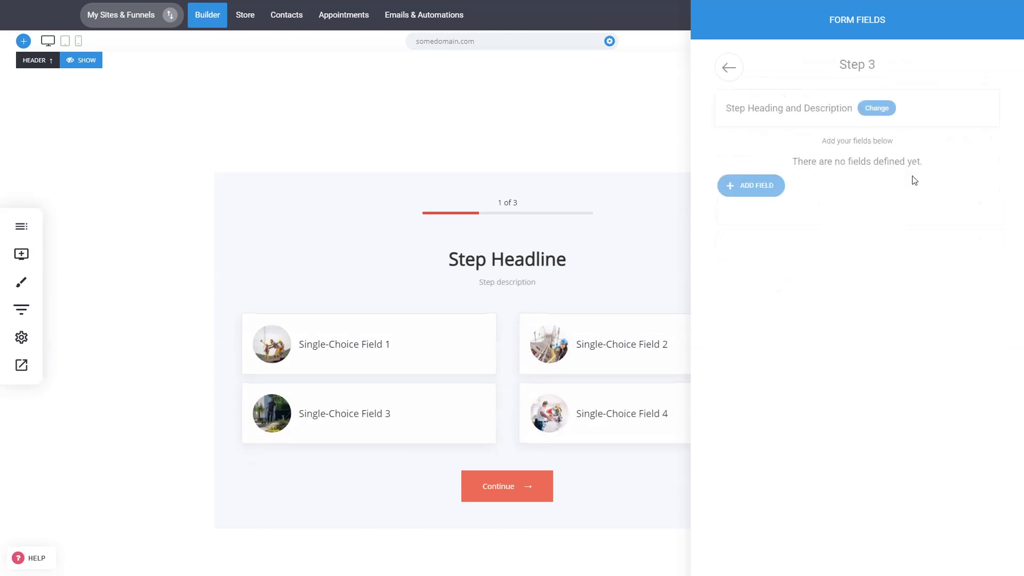
left_click(765, 187)
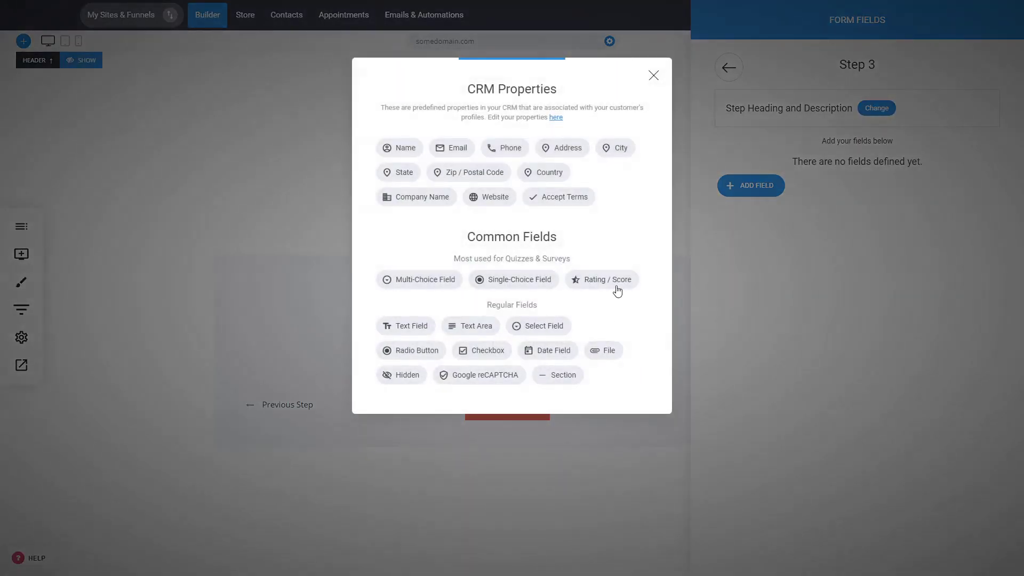
left_click(617, 282)
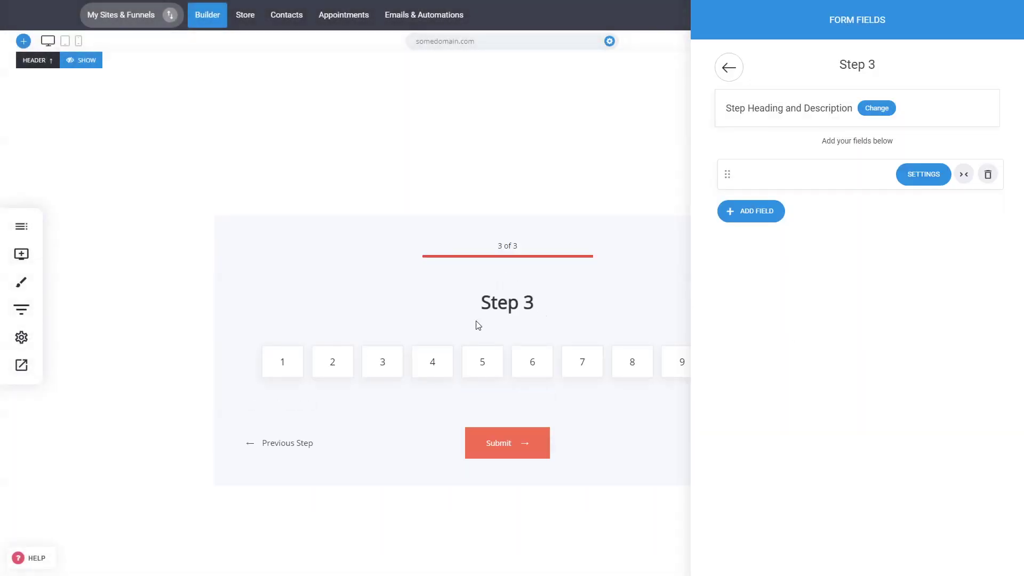
left_click(937, 174)
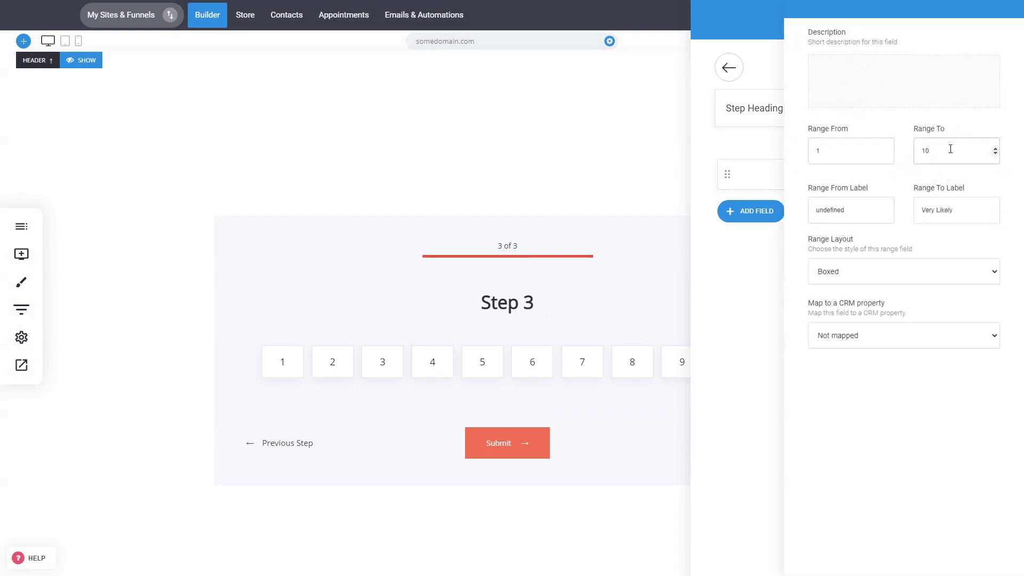
double_click(951, 149)
type("5")
left_click(744, 315)
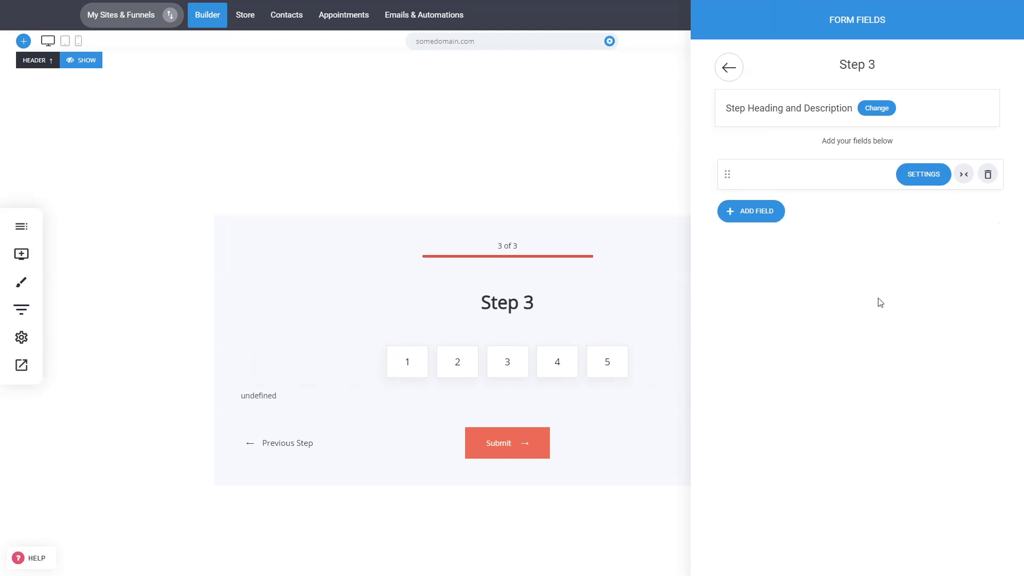
Drag Step 3 above Step 2 in the steps list, then open Manage Quiz Results settings
left_click(736, 74)
left_click_drag(731, 173, 728, 133)
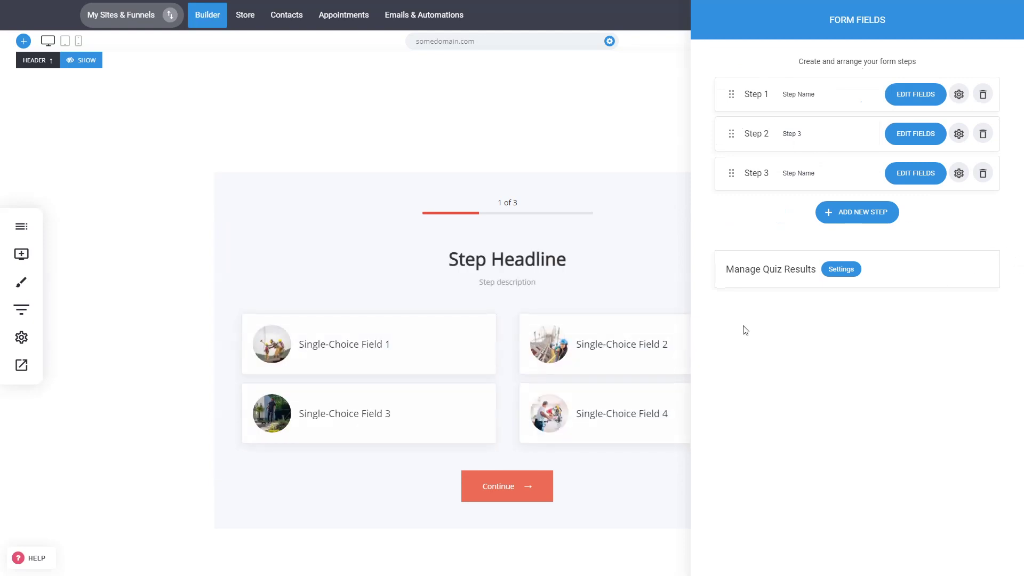
left_click(836, 274)
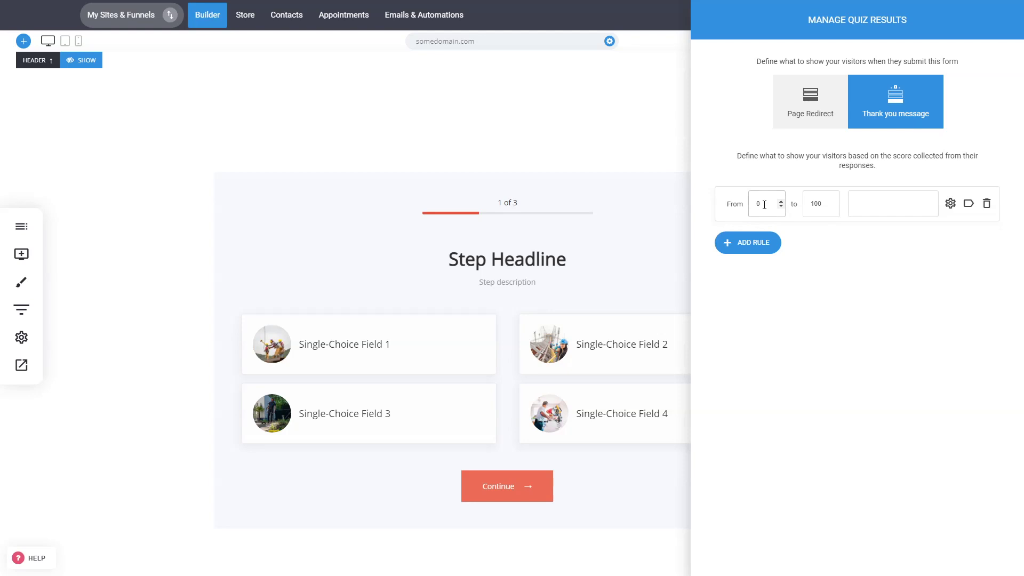
Leave the thank-you message unchanged after toggling its call-to-action button on and off
left_click(928, 208)
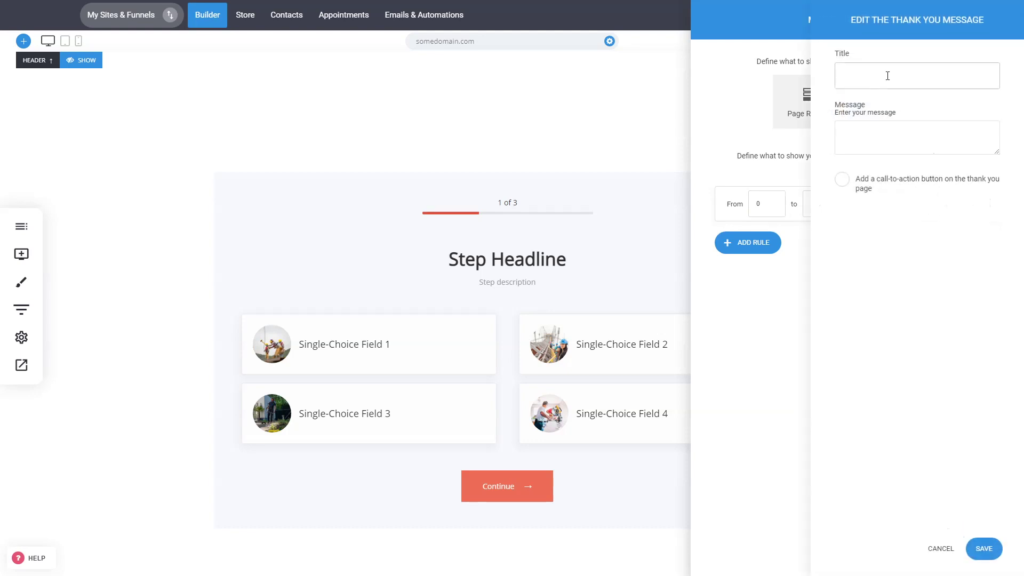
left_click(881, 179)
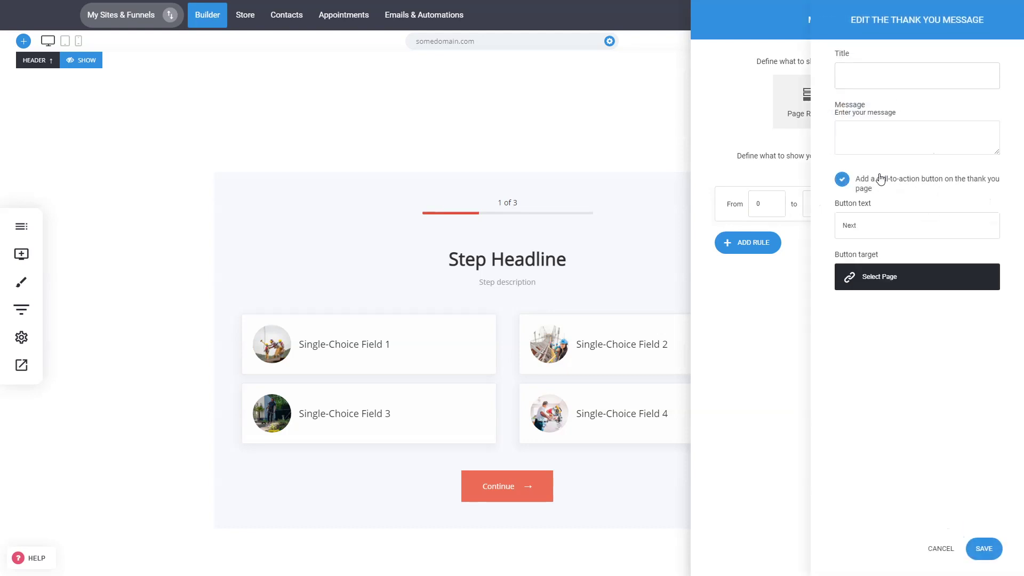
left_click(881, 180)
left_click(804, 296)
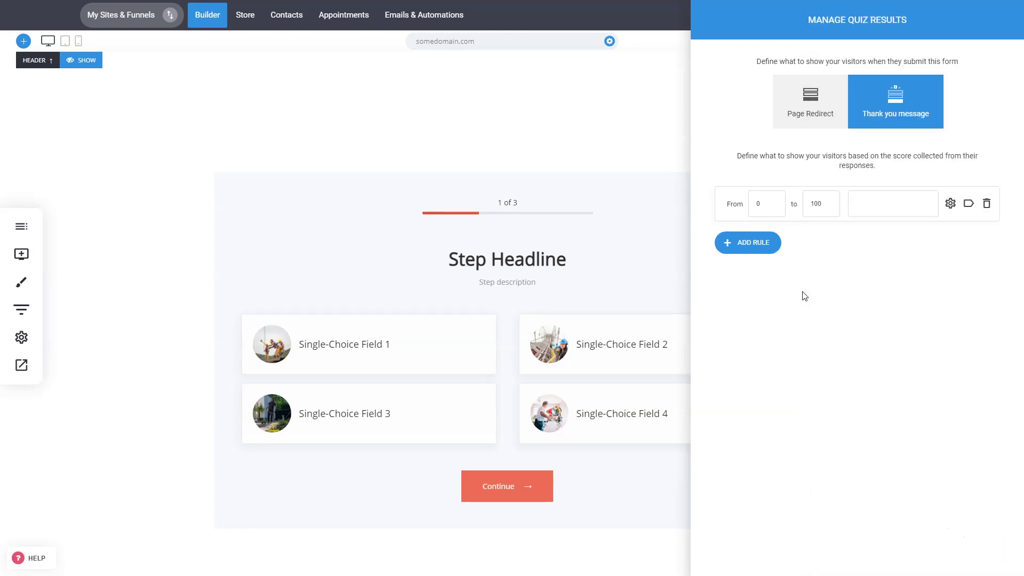
Switch quiz results to Page Redirect and add two more score rules, each 0 to 100
left_click(815, 116)
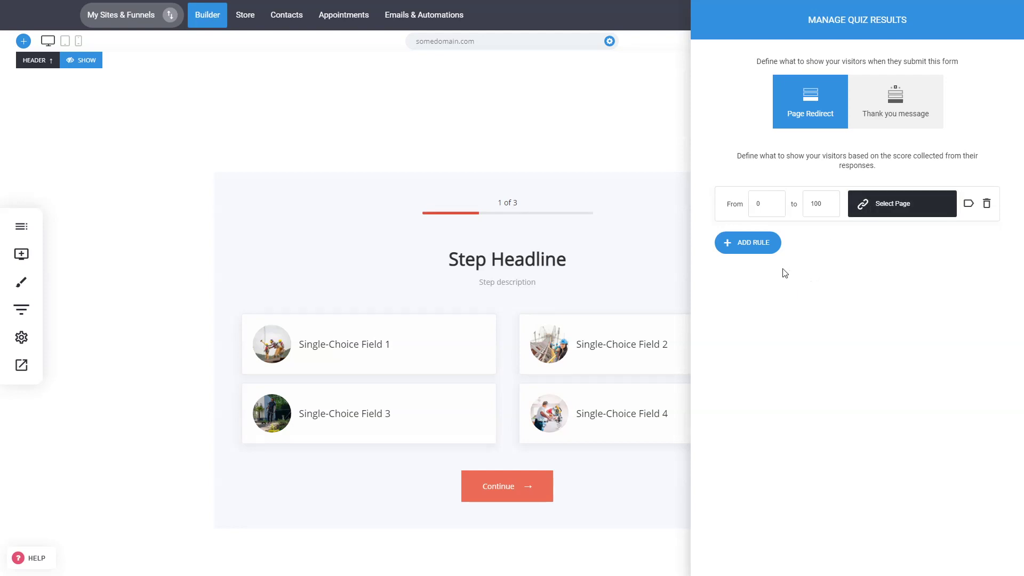
left_click(764, 251)
left_click(766, 288)
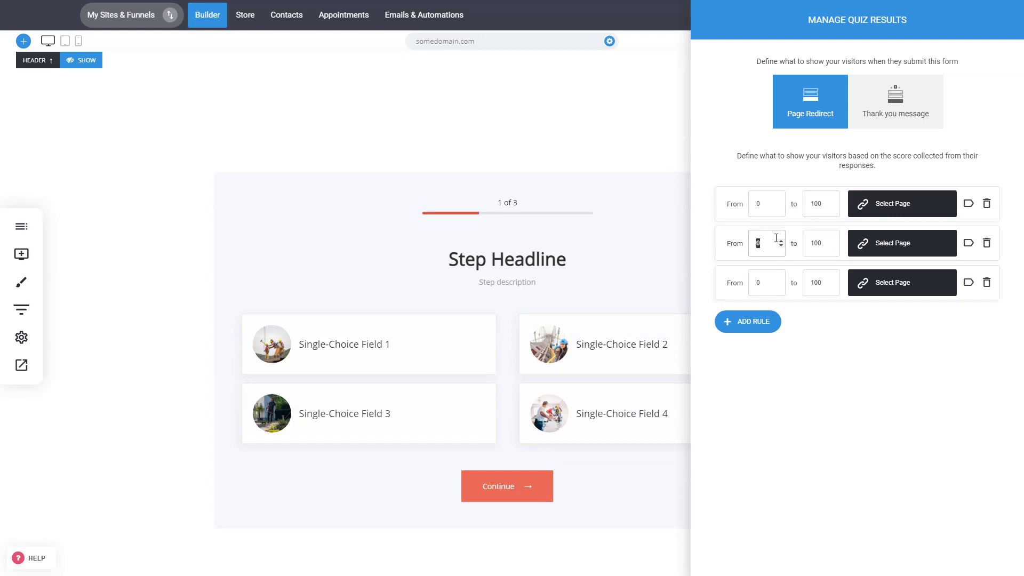
left_click(889, 359)
left_click(911, 82)
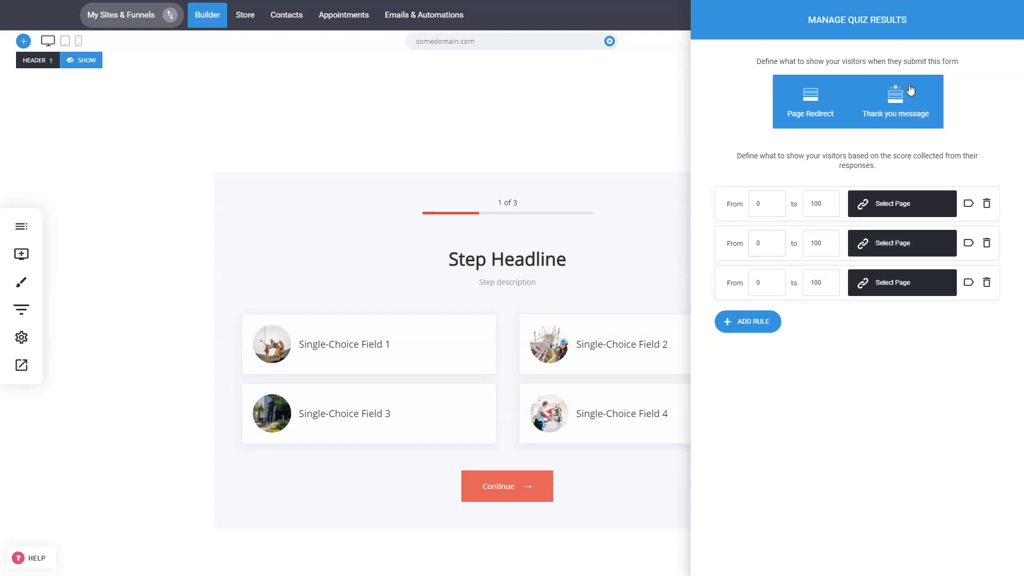
Check the first two score rules' tags without adding any, then close both quiz settings panels
left_click(969, 205)
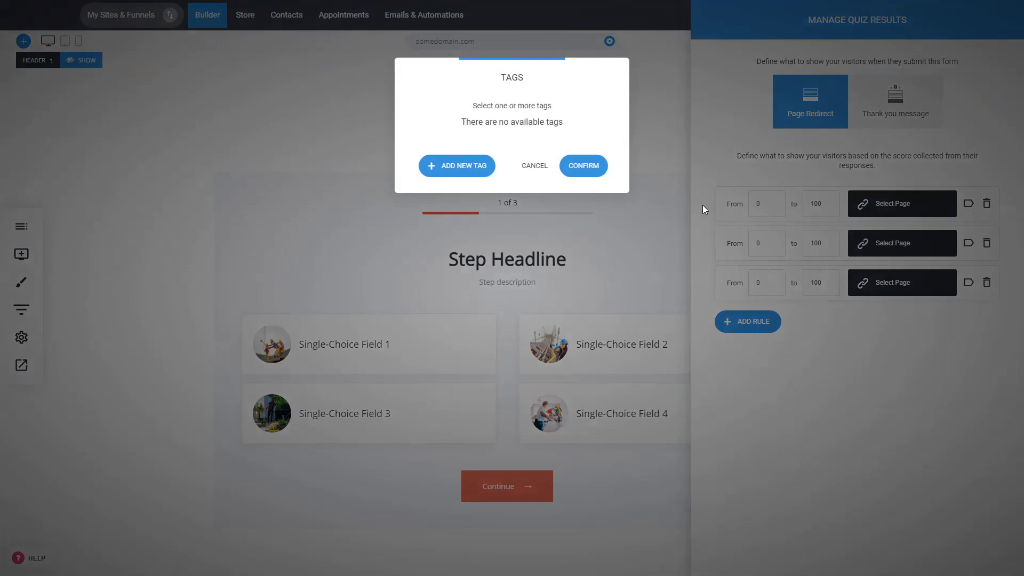
left_click(535, 170)
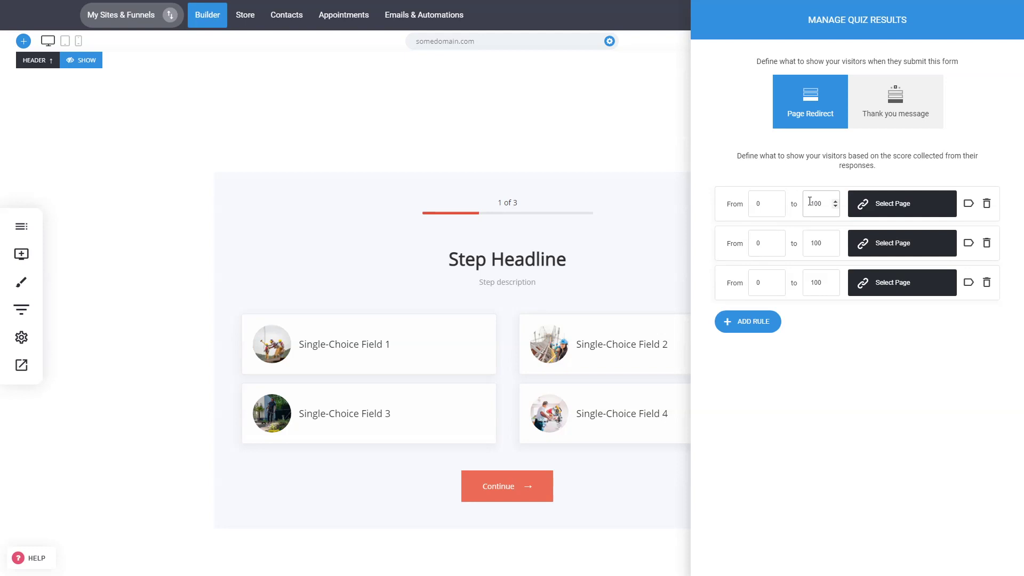
left_click(968, 243)
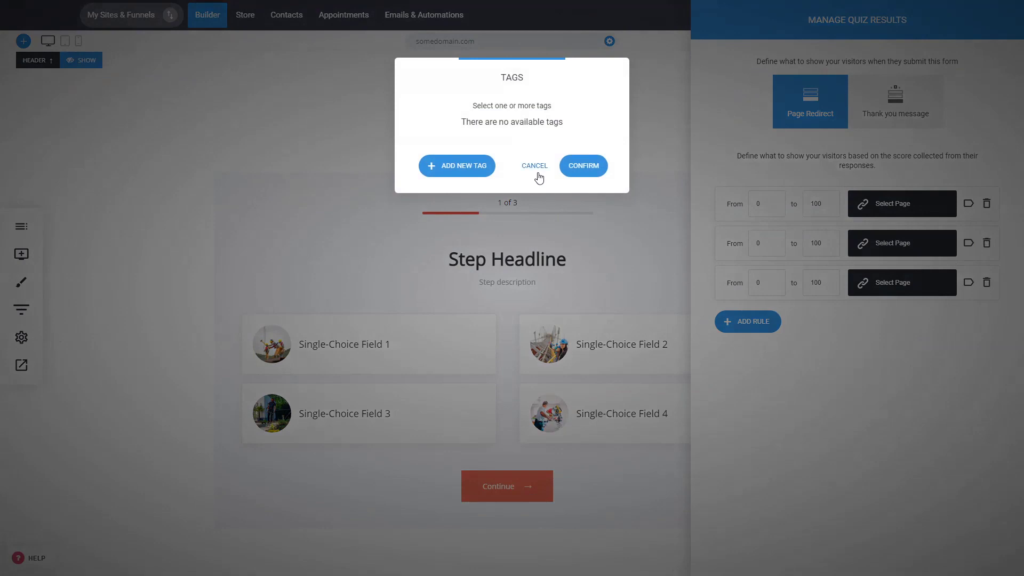
left_click(535, 170)
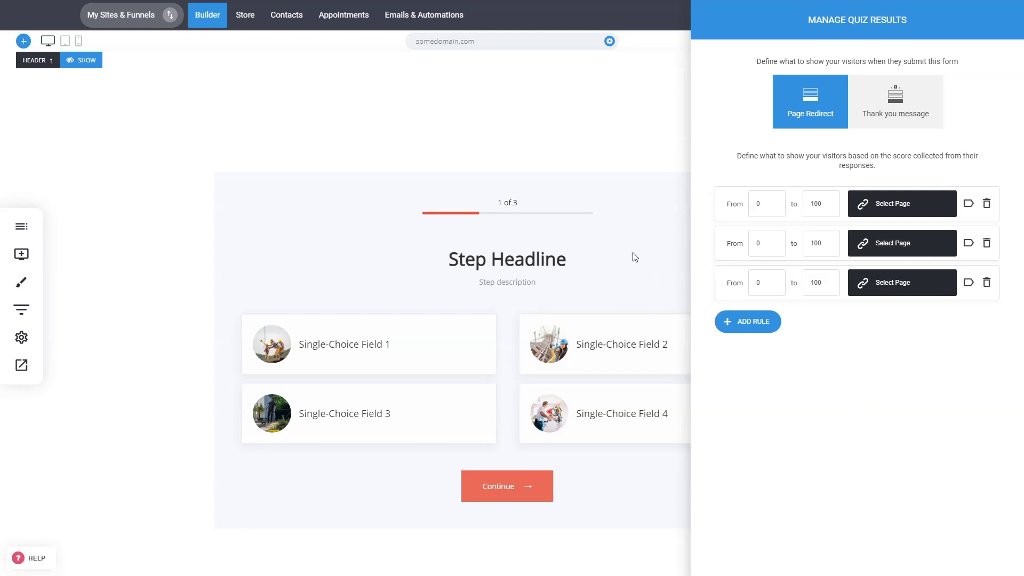
left_click(654, 253)
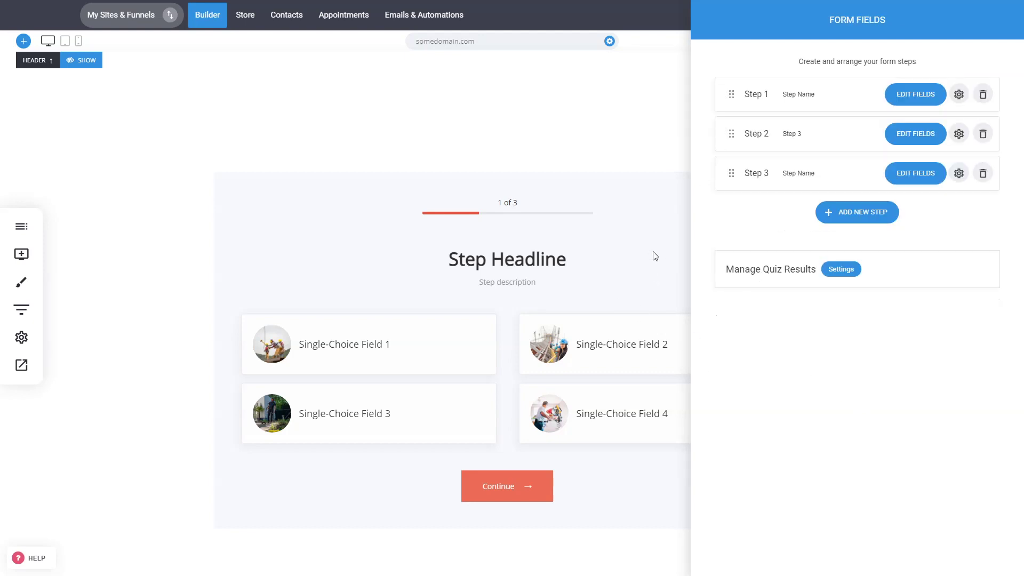
left_click(648, 273)
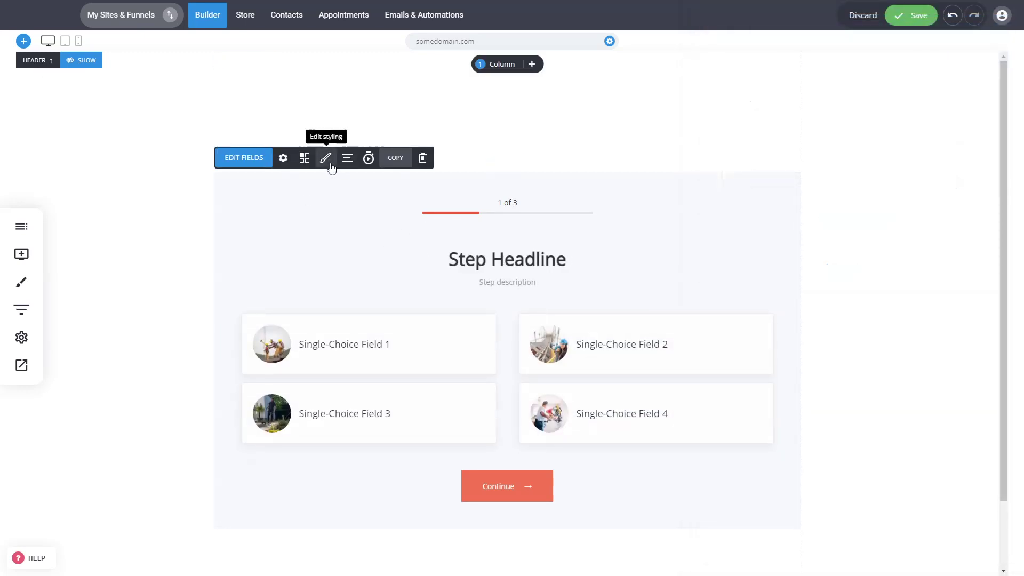
Set the step headings to Courier New at 40px and enlarge the step descriptions to 18px
left_click(326, 158)
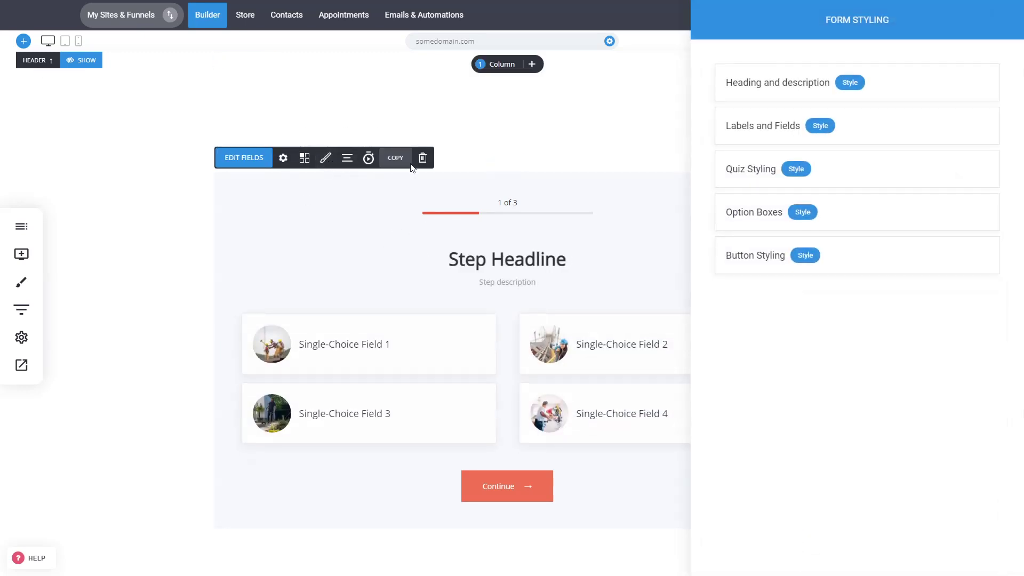
left_click(843, 84)
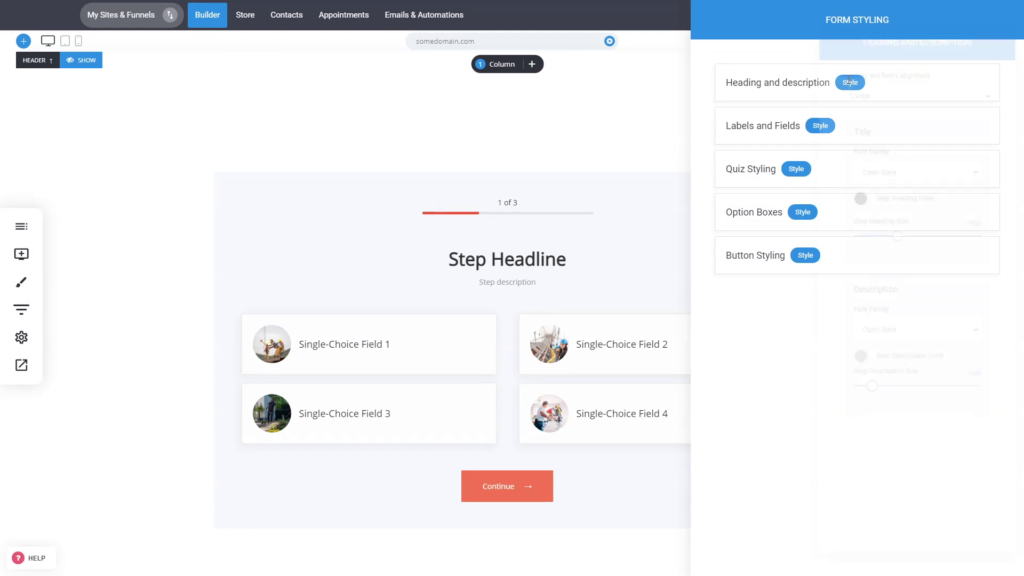
left_click(898, 168)
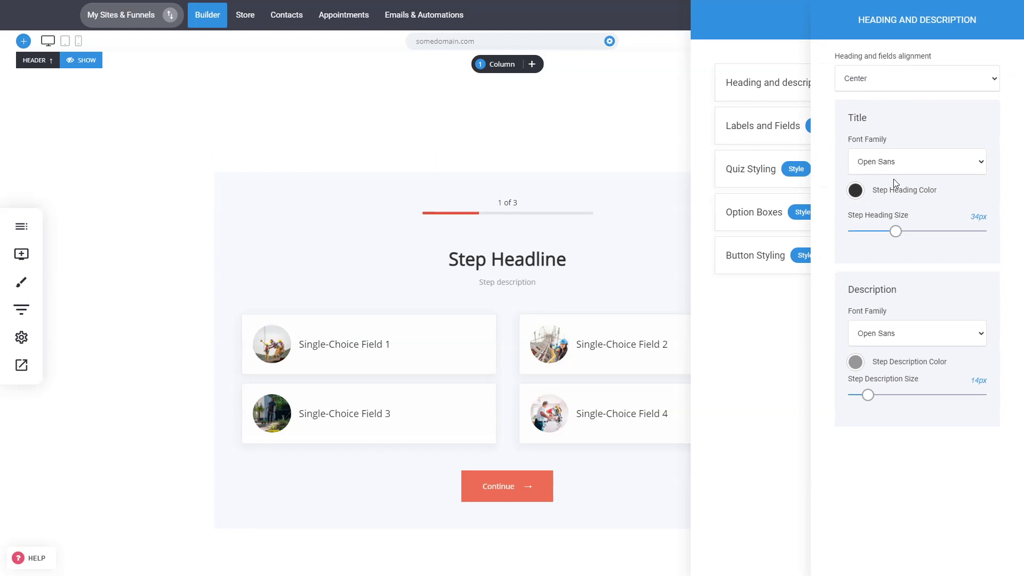
left_click(886, 203)
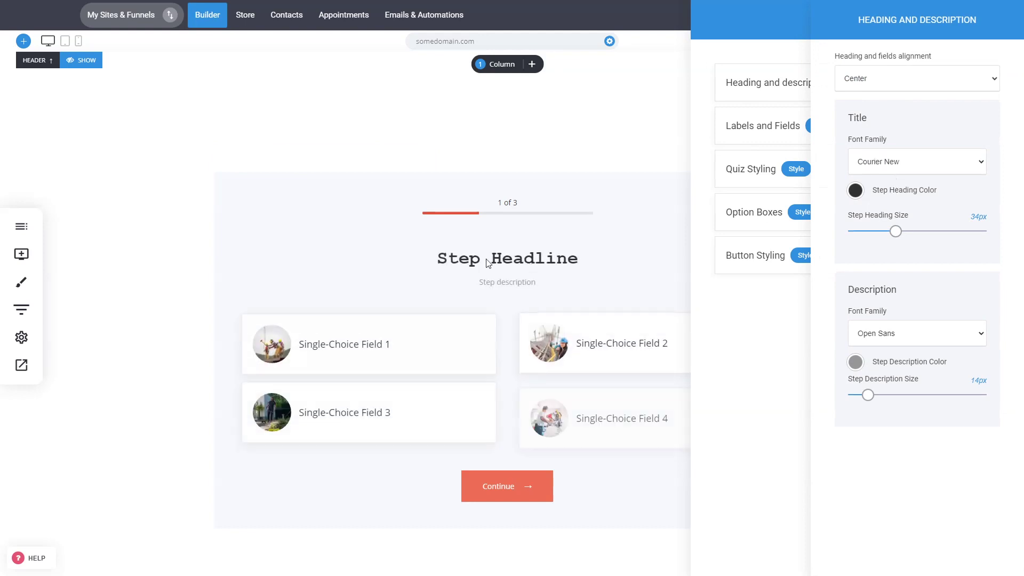
left_click_drag(897, 233, 905, 232)
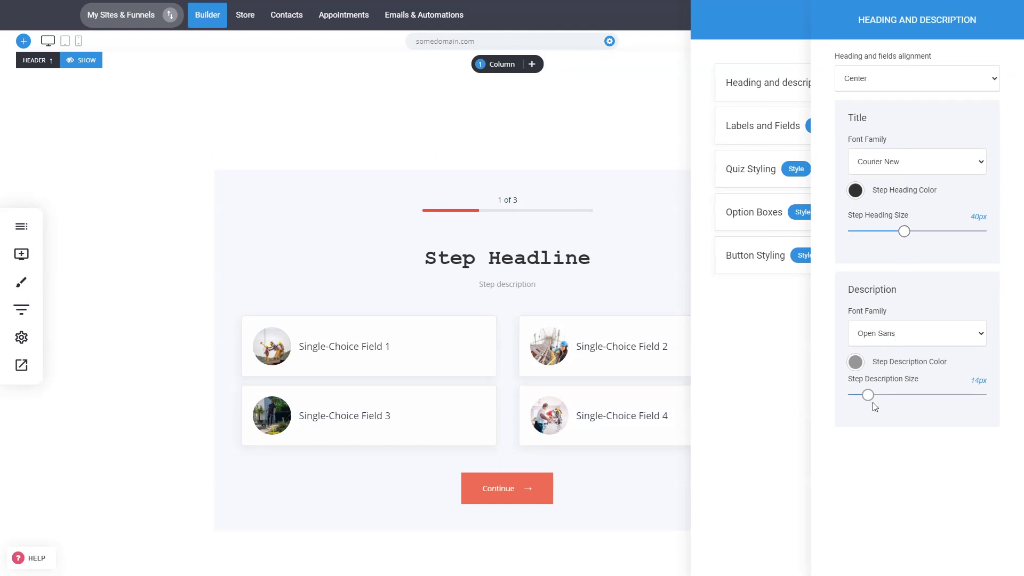
left_click_drag(868, 395, 873, 395)
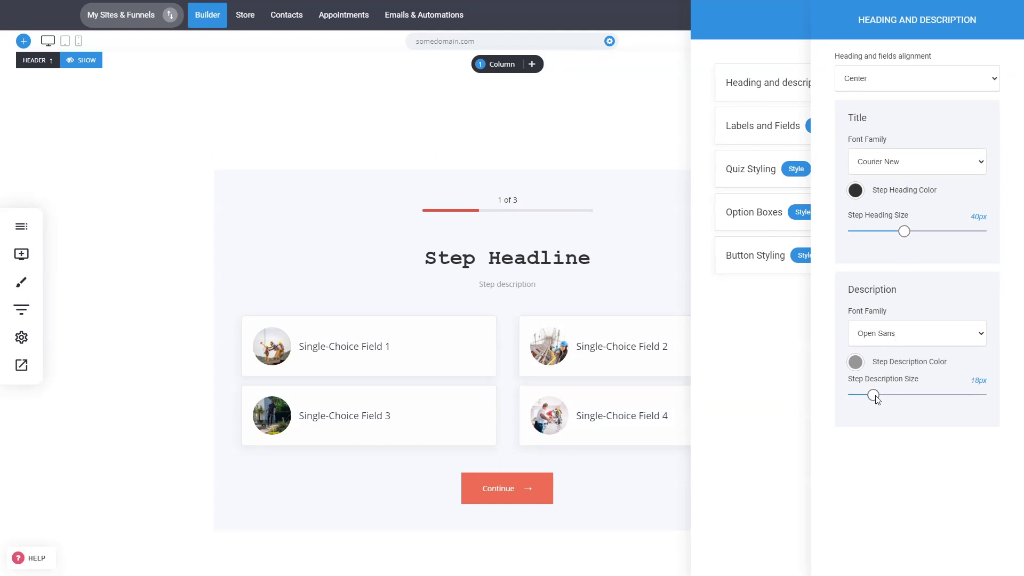
Give the quiz a pale lavender background colour (E5E8F5)
left_click(782, 348)
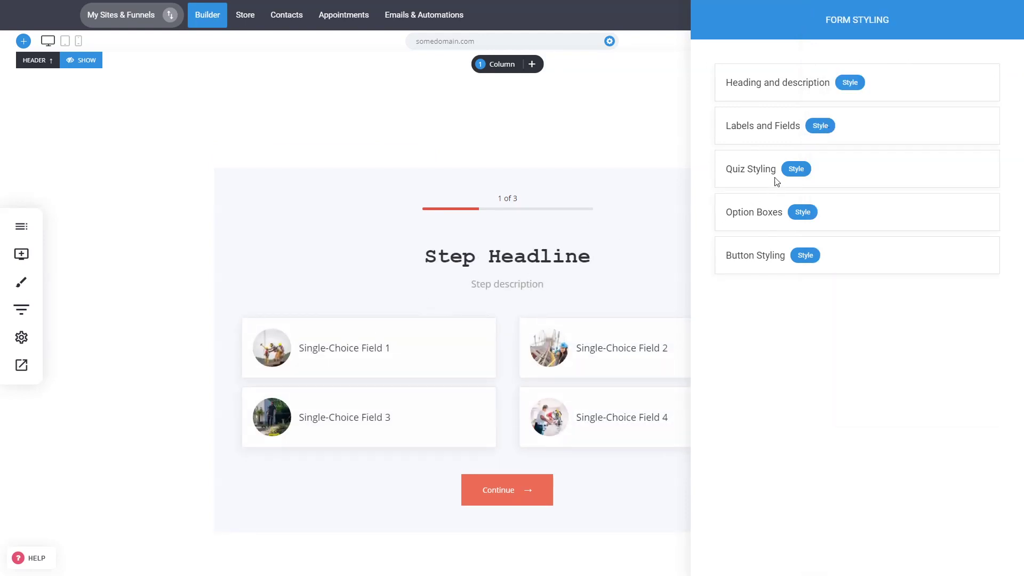
left_click(794, 171)
left_click(843, 60)
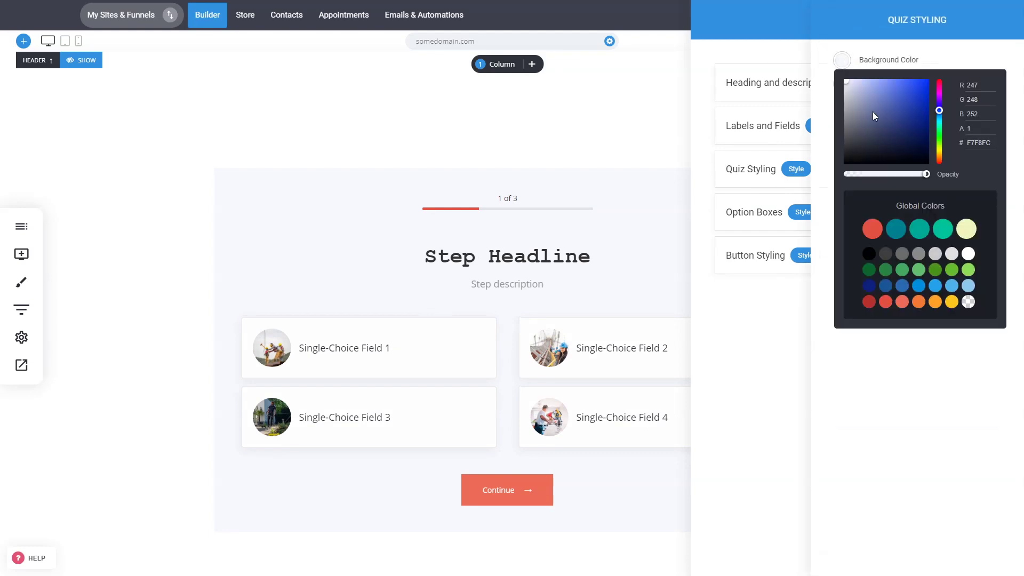
left_click_drag(868, 96, 849, 85)
left_click_drag(853, 89, 850, 82)
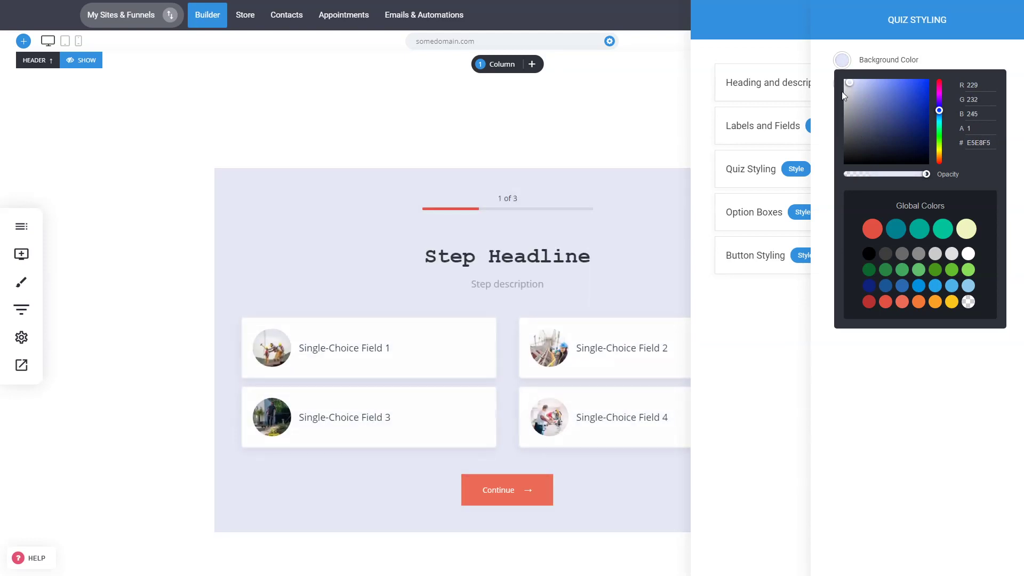
left_click(819, 299)
left_click(809, 214)
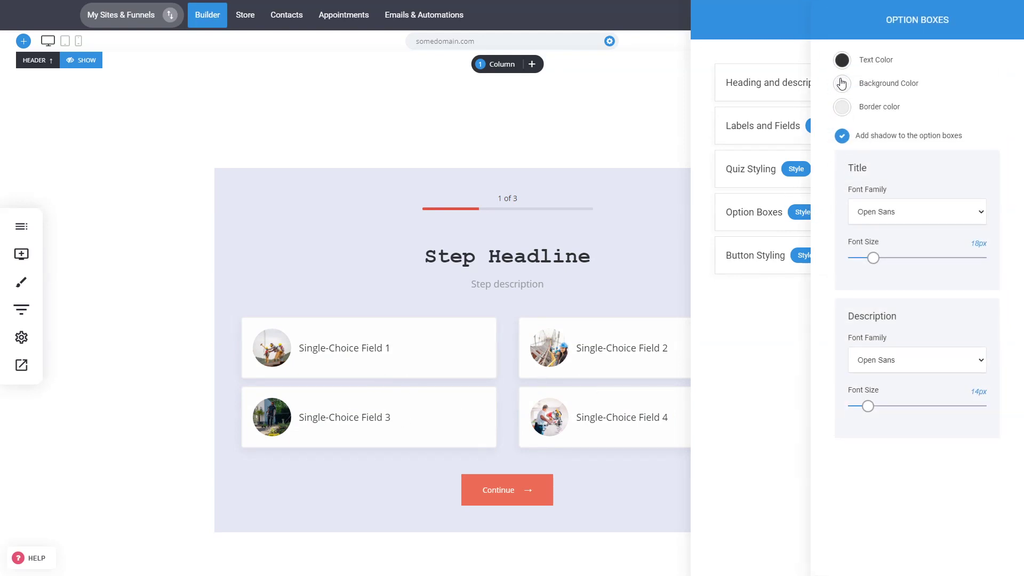
Style the option boxes with Courier New titles, an olive green background and white text
left_click(884, 219)
left_click(879, 253)
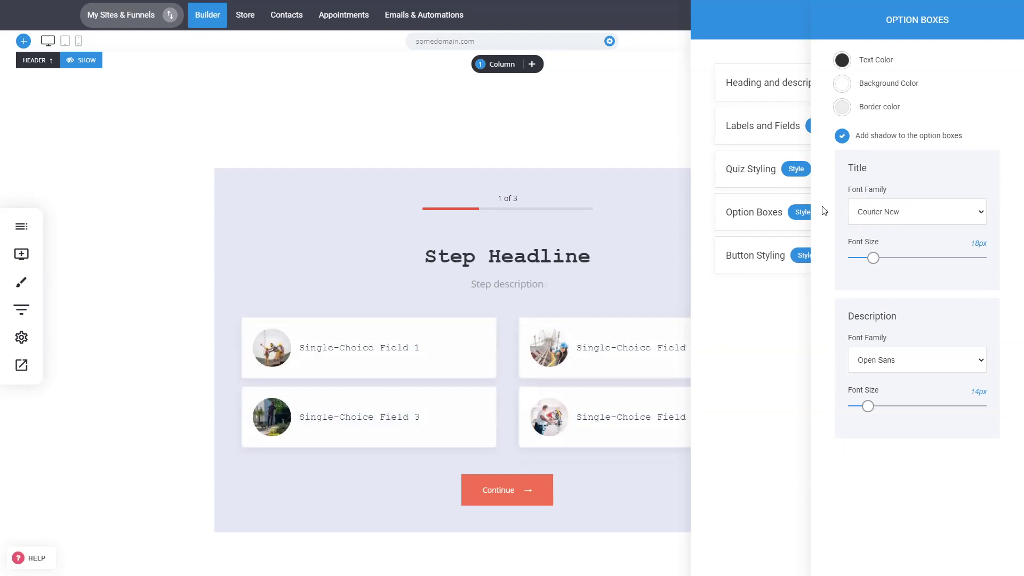
left_click(843, 85)
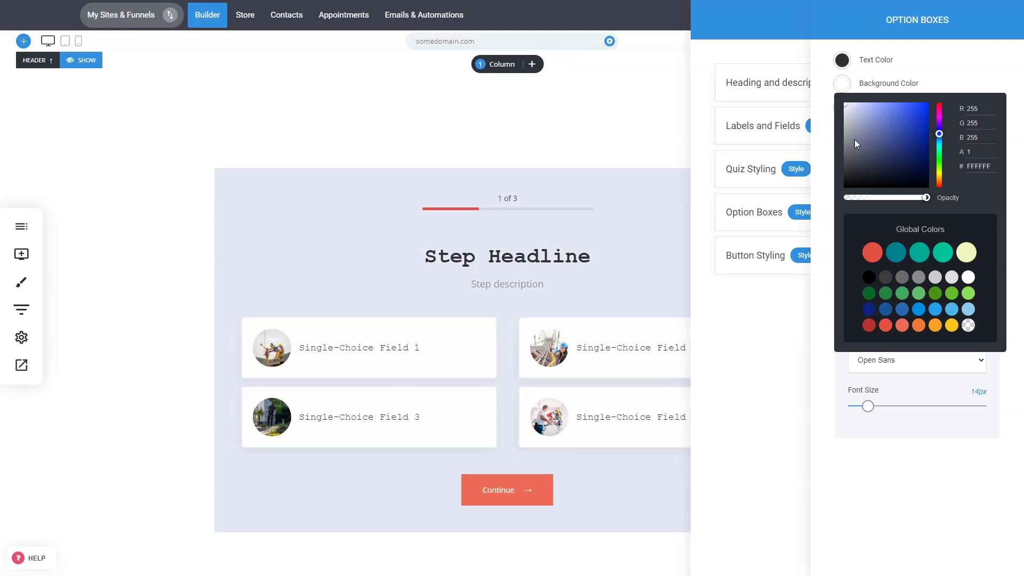
left_click(908, 144)
left_click(939, 172)
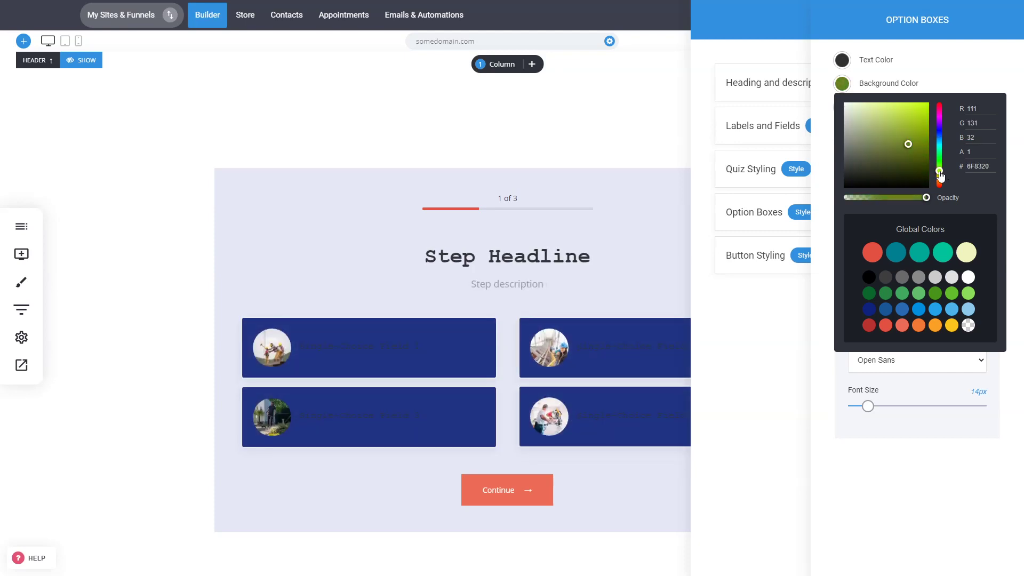
left_click(818, 319)
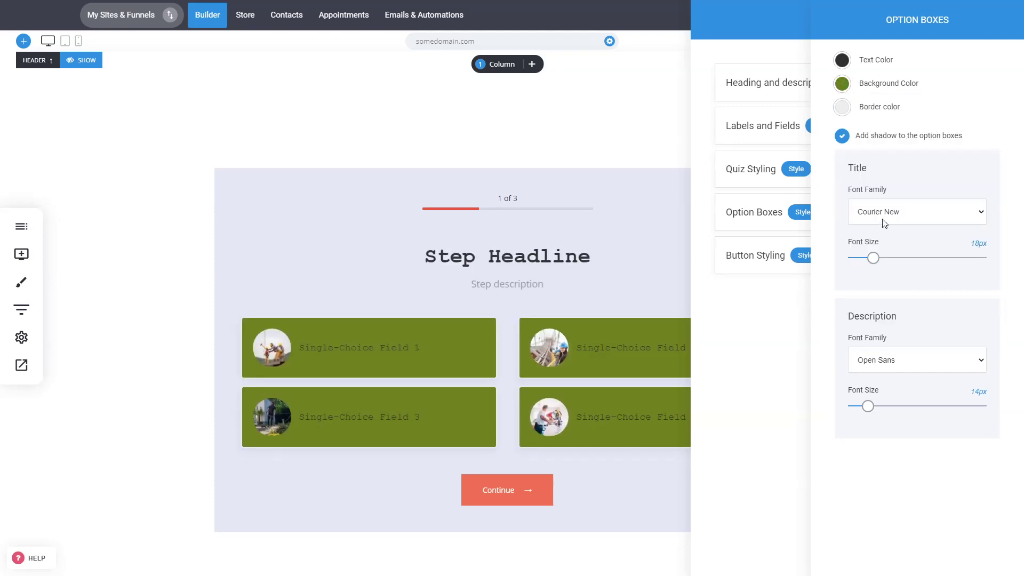
left_click(842, 60)
left_click(846, 81)
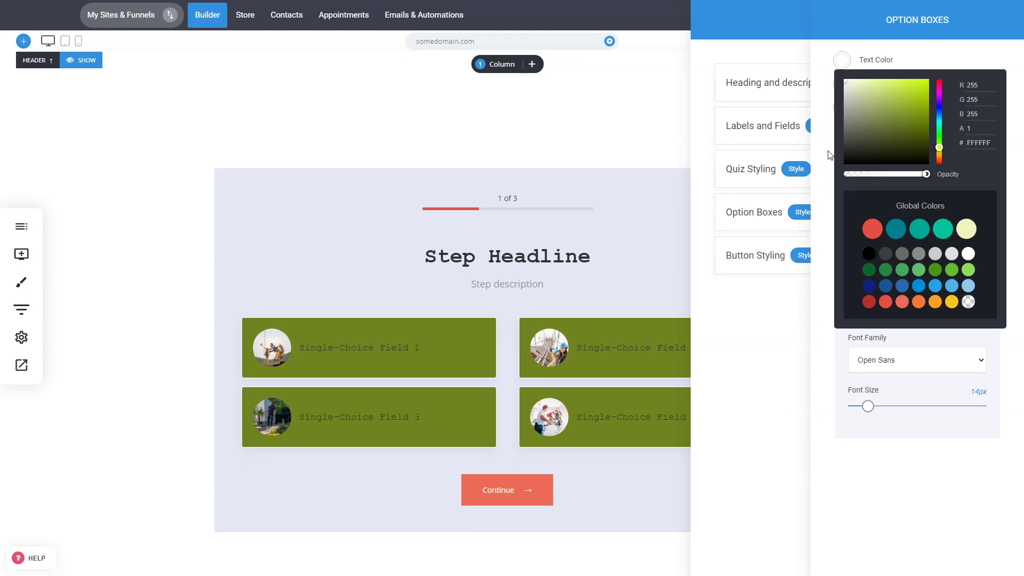
left_click(826, 273)
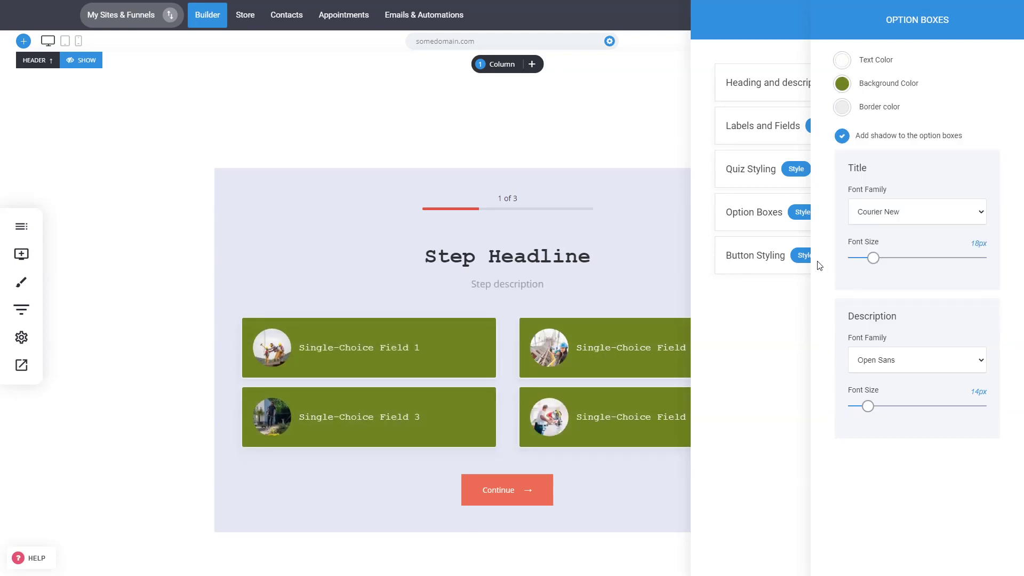
left_click(766, 322)
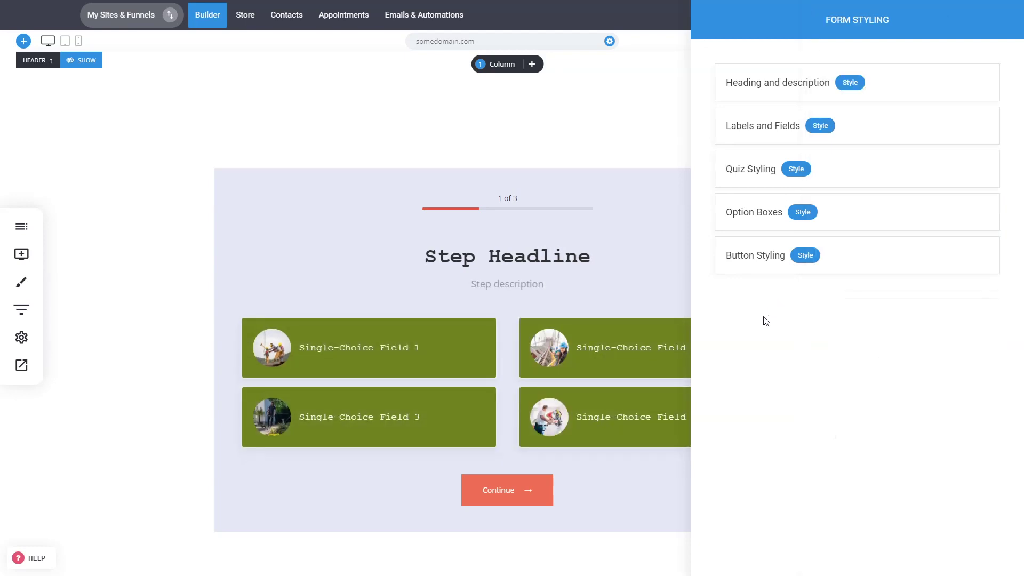
Review the quiz's button styling, then close the Form Styling panel
left_click(805, 257)
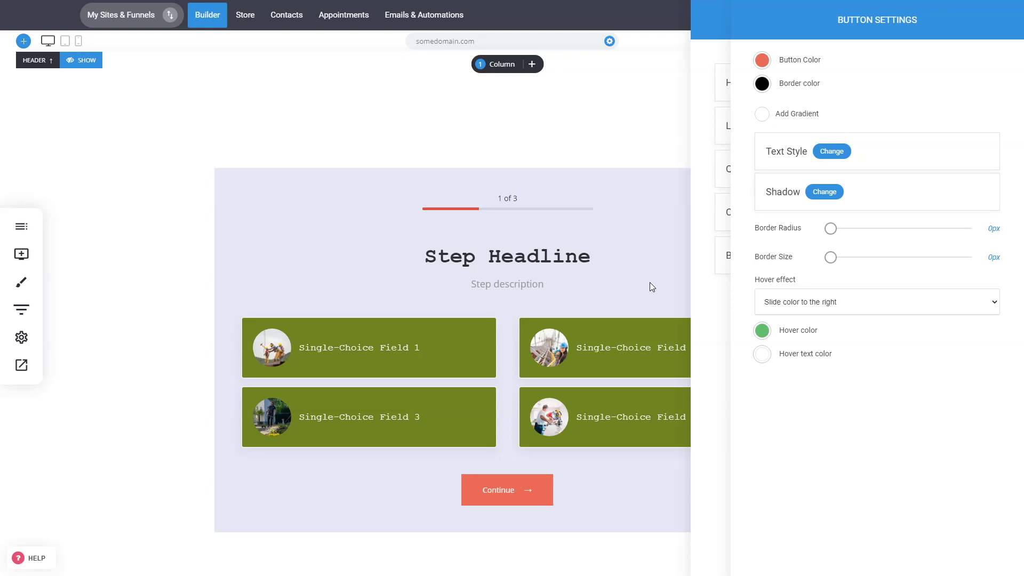
left_click(712, 264)
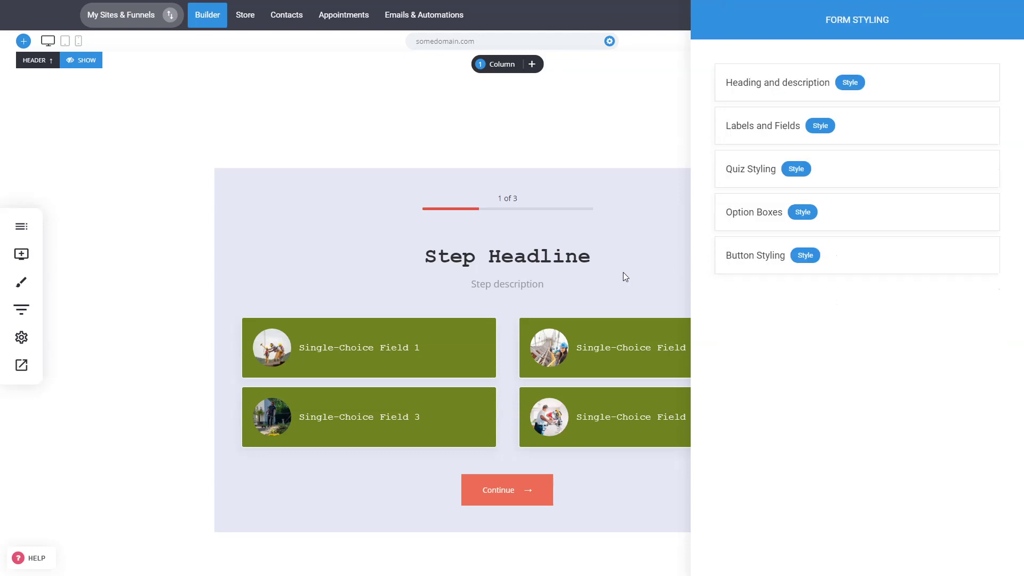
left_click(623, 272)
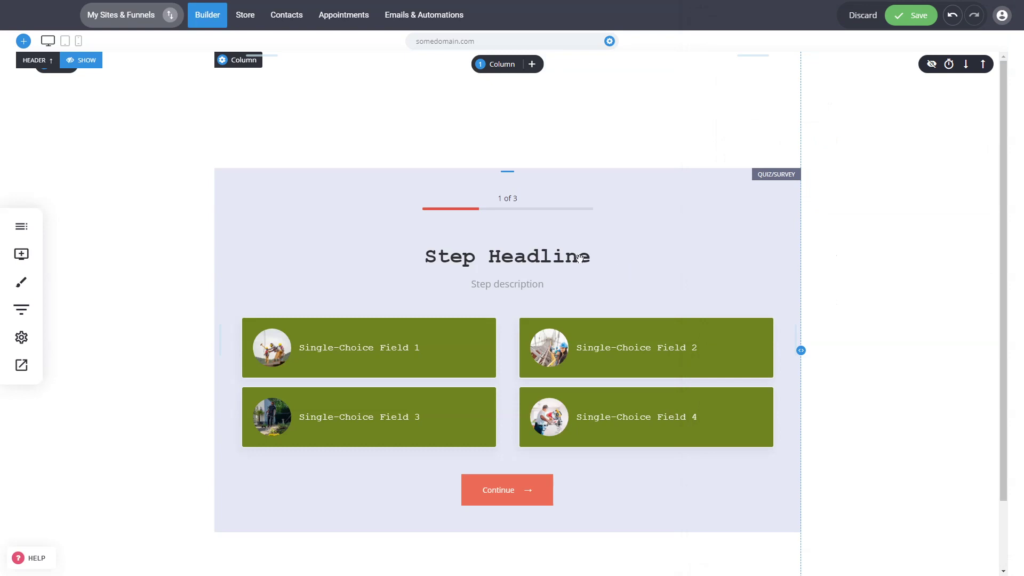
Save the page and, in preview, answer the first quiz step with Single-Choice Field 3
key("ctrl+s")
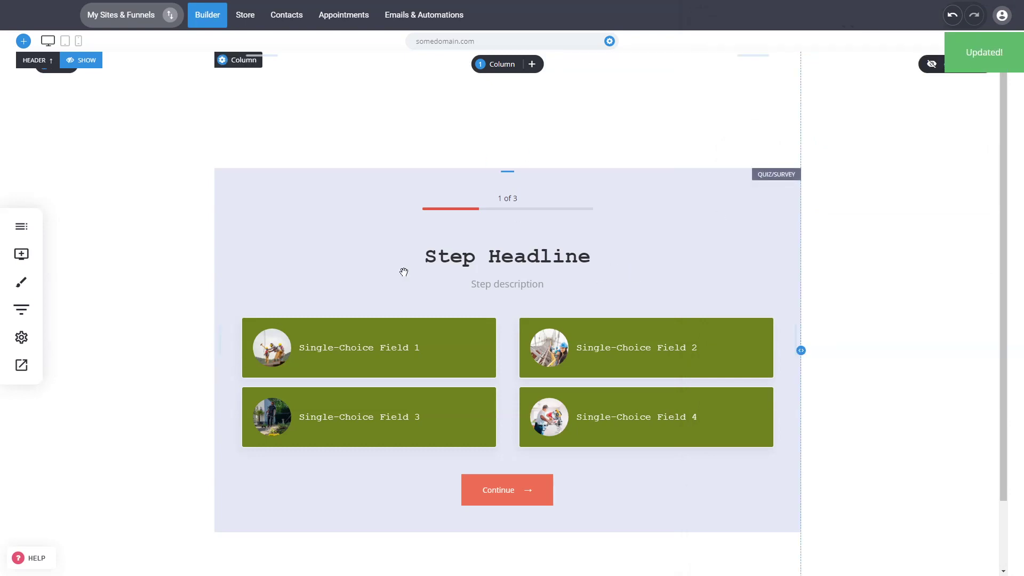
left_click(22, 365)
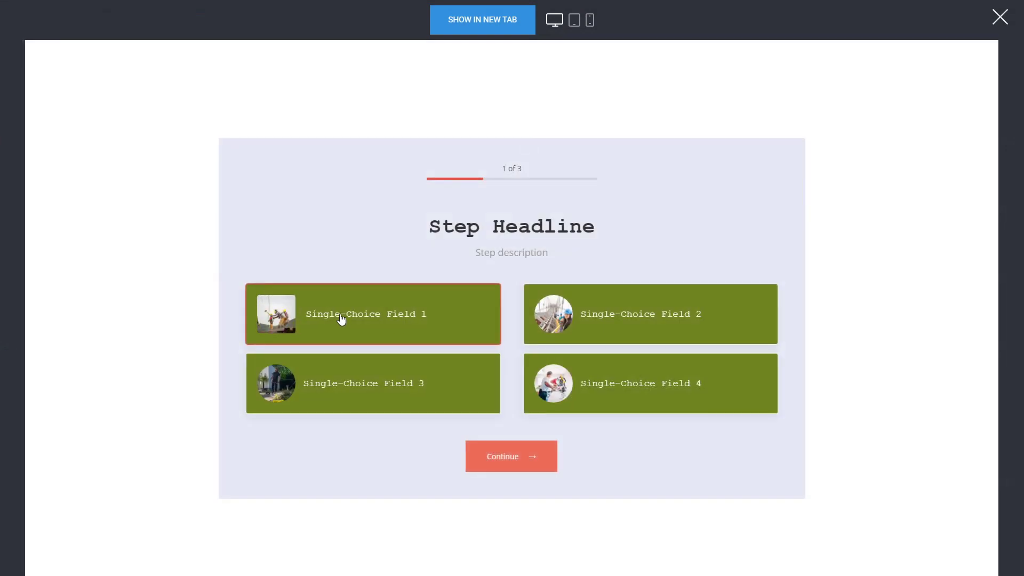
left_click(590, 401)
left_click(444, 393)
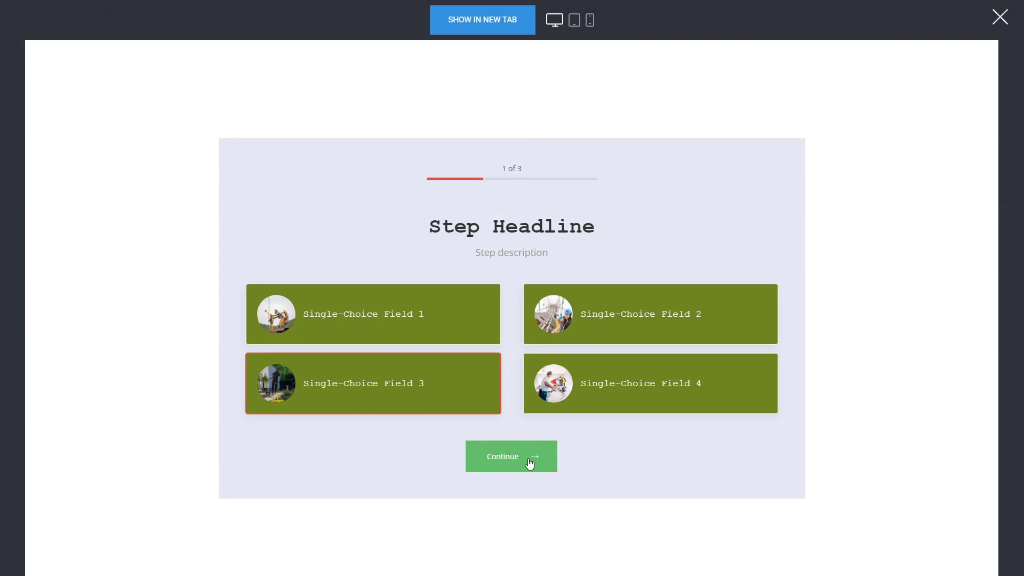
left_click(530, 463)
Pick rating 3, accept the terms and submit the quiz, then leave the preview
left_click(507, 341)
left_click(538, 413)
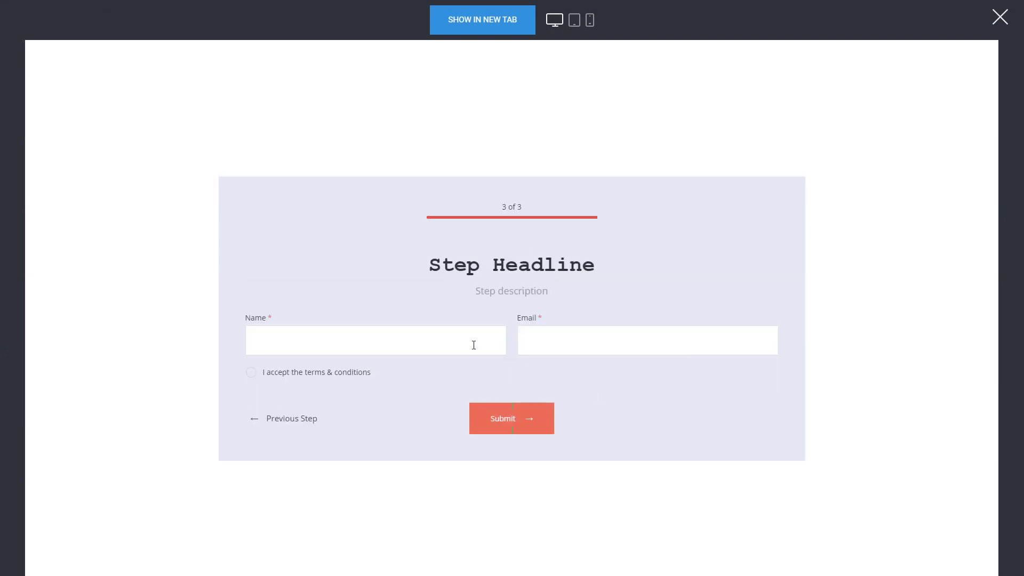
left_click(487, 422)
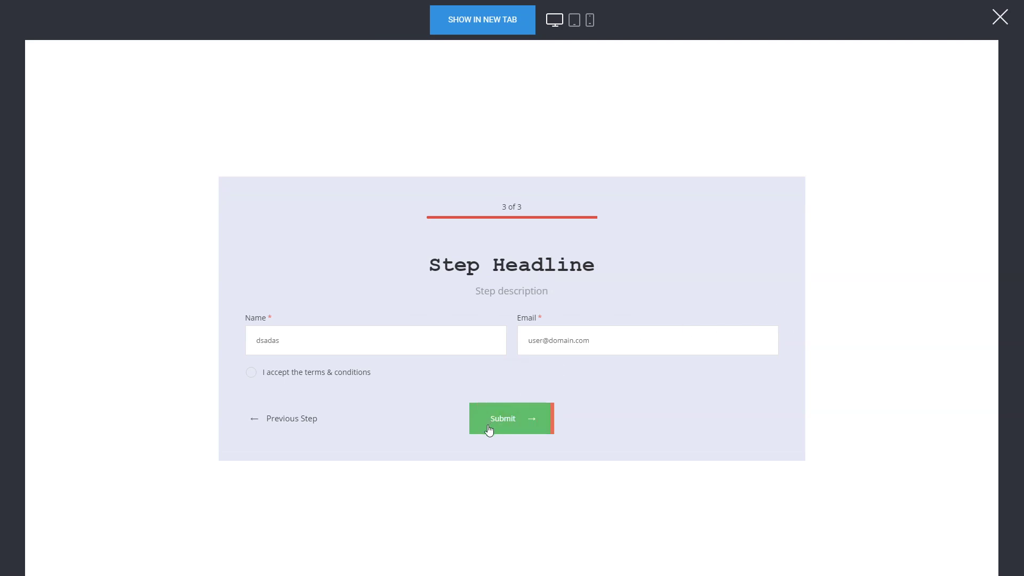
left_click(495, 427)
left_click(510, 419)
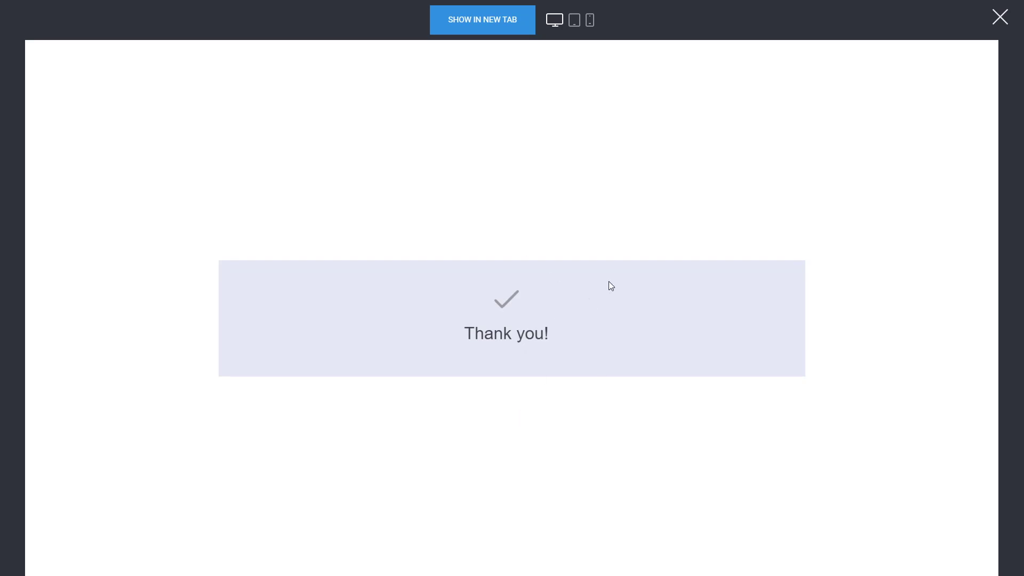
left_click(1000, 17)
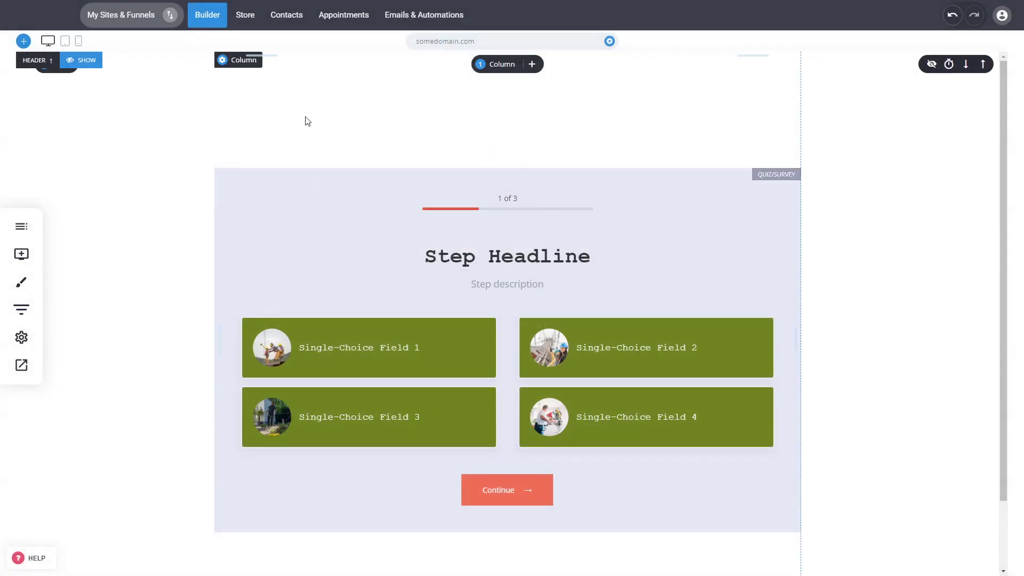
Read the test quiz submission and its score in the Contacts form messages
left_click(287, 21)
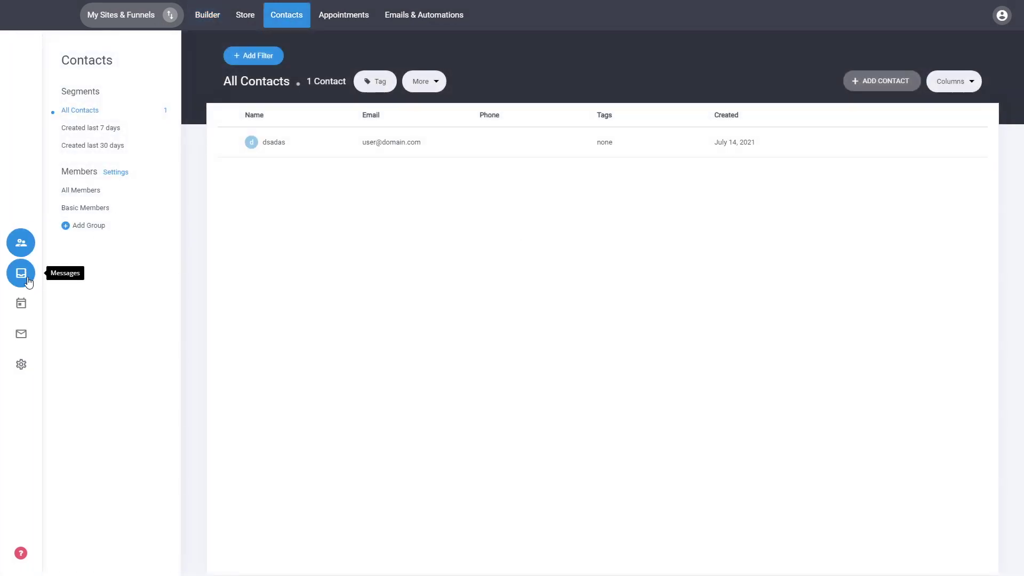
left_click(28, 278)
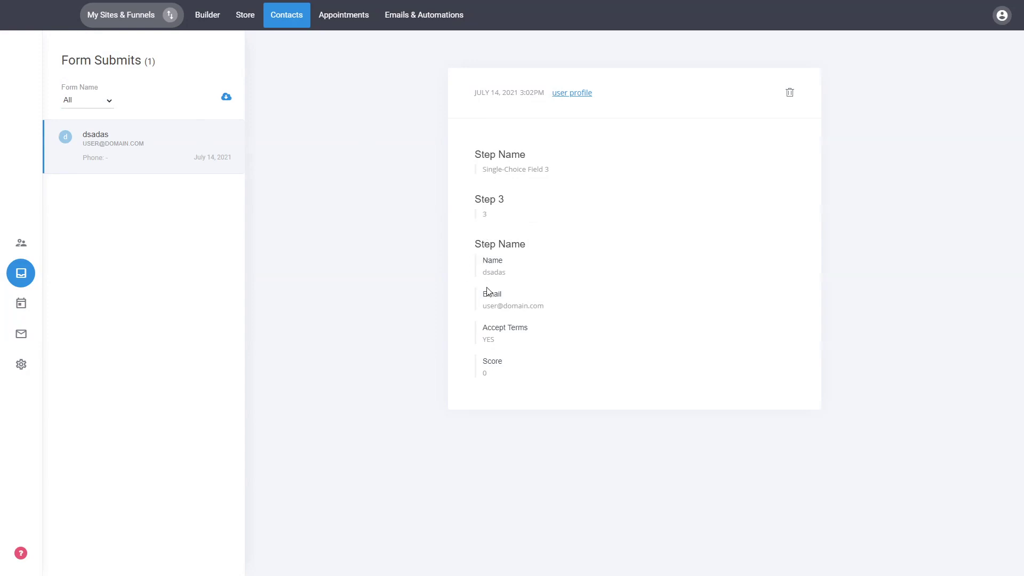
left_click_drag(494, 379, 483, 366)
left_click(493, 366)
Check the Quiz/Survey answers in the submitter's contact profile, then return to the builder
left_click(576, 96)
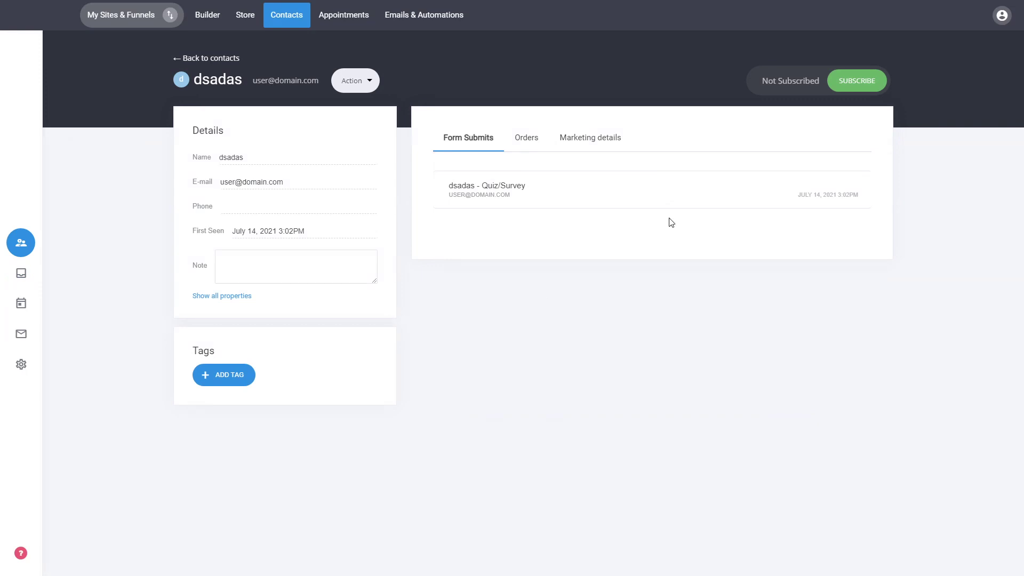
left_click(518, 199)
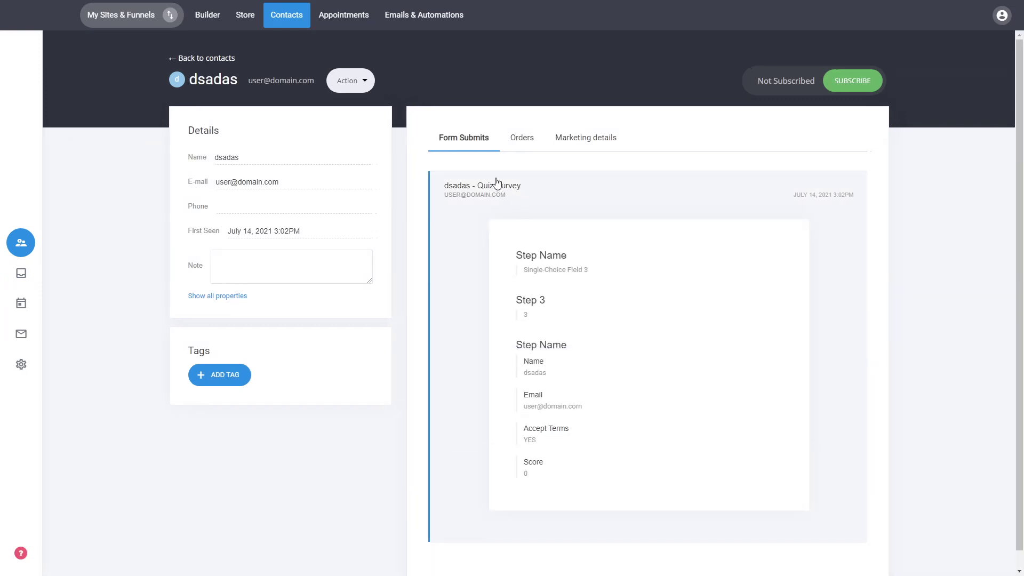
left_click(518, 198)
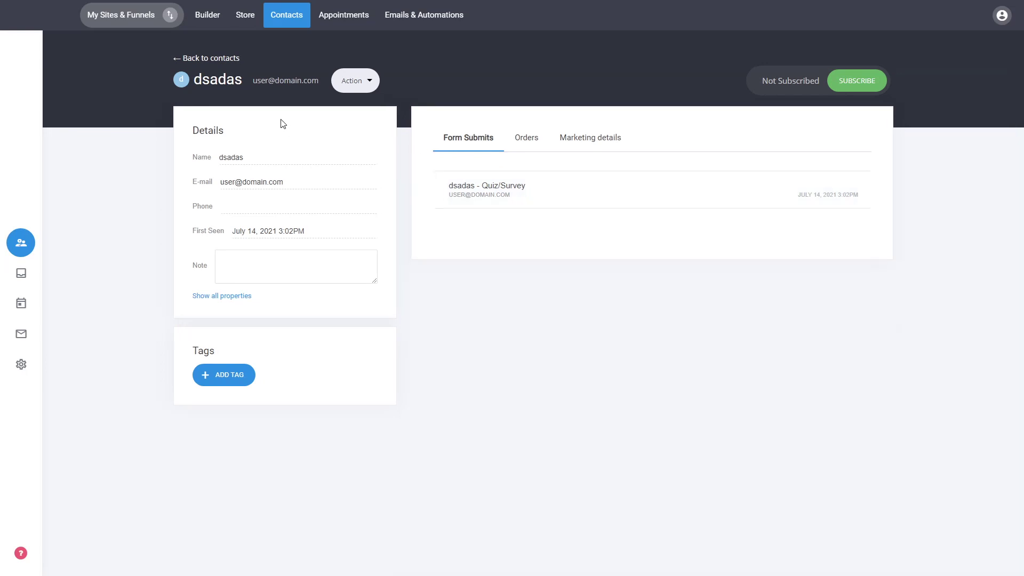
left_click(215, 28)
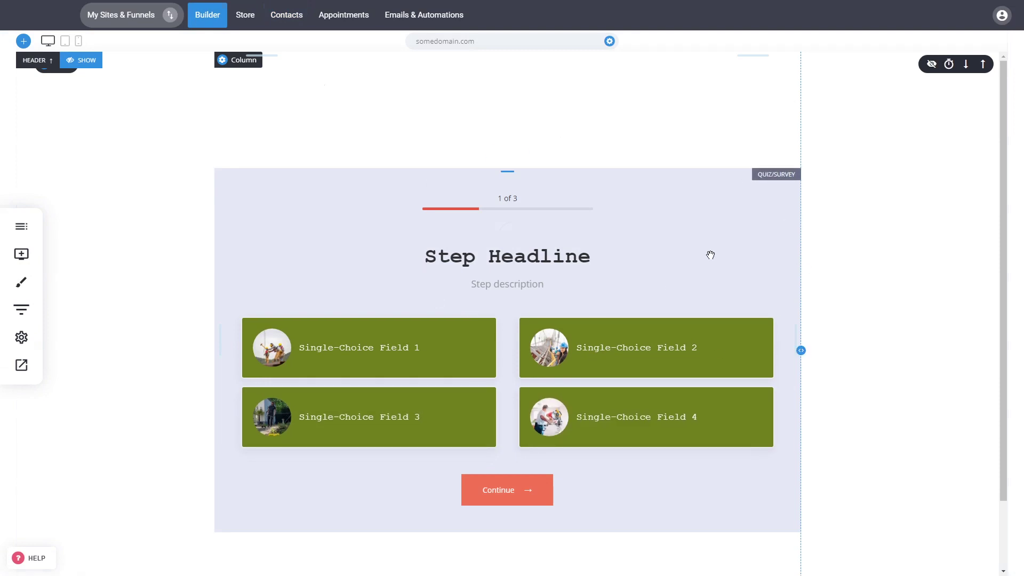
Nudge the quiz section up by slightly reducing its top spacing
left_click_drag(550, 147, 555, 135)
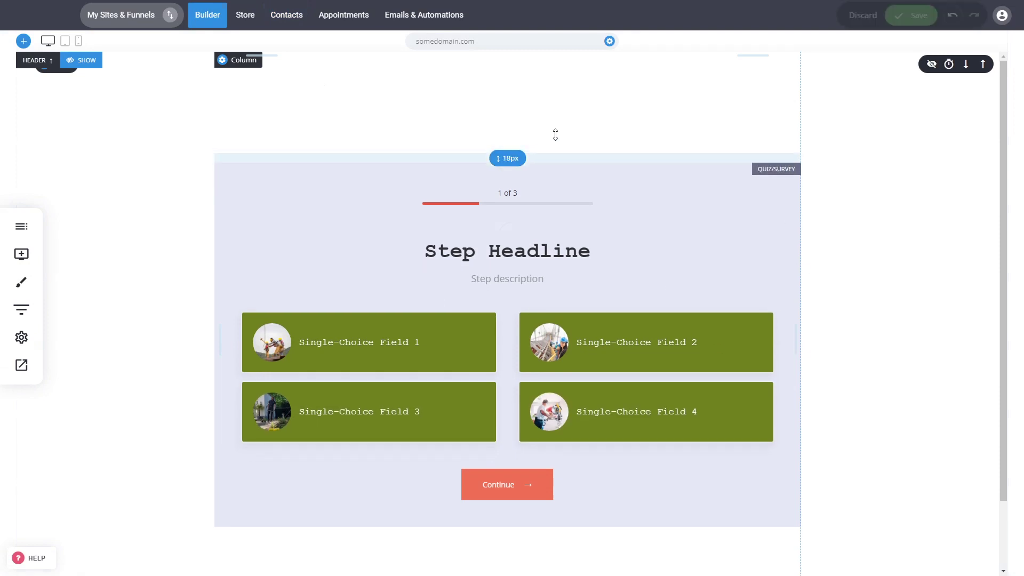
left_click(526, 225)
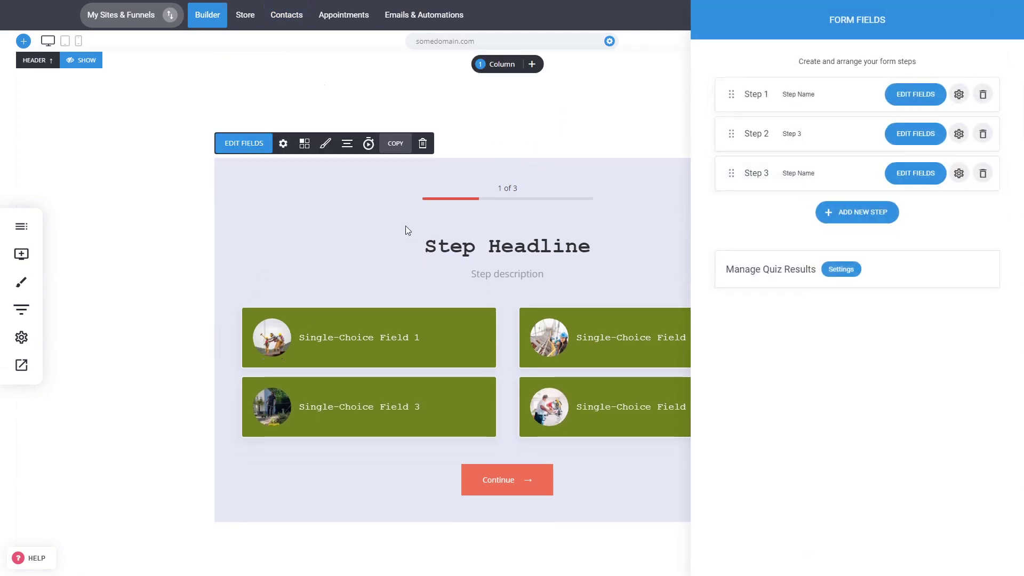
left_click(405, 230)
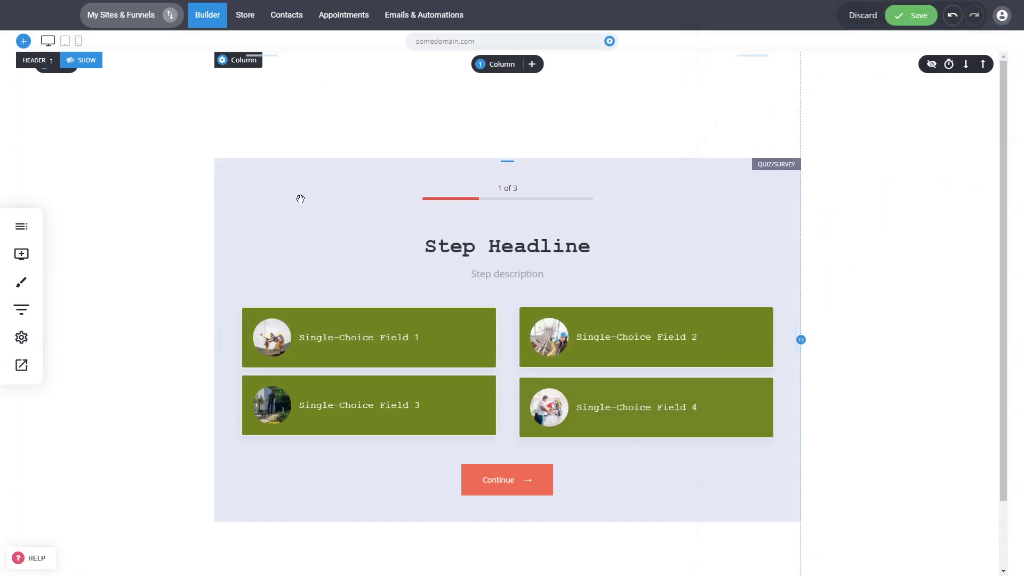
Turn on Auto Advance in the quiz's form settings and save the page
left_click(300, 197)
left_click(283, 143)
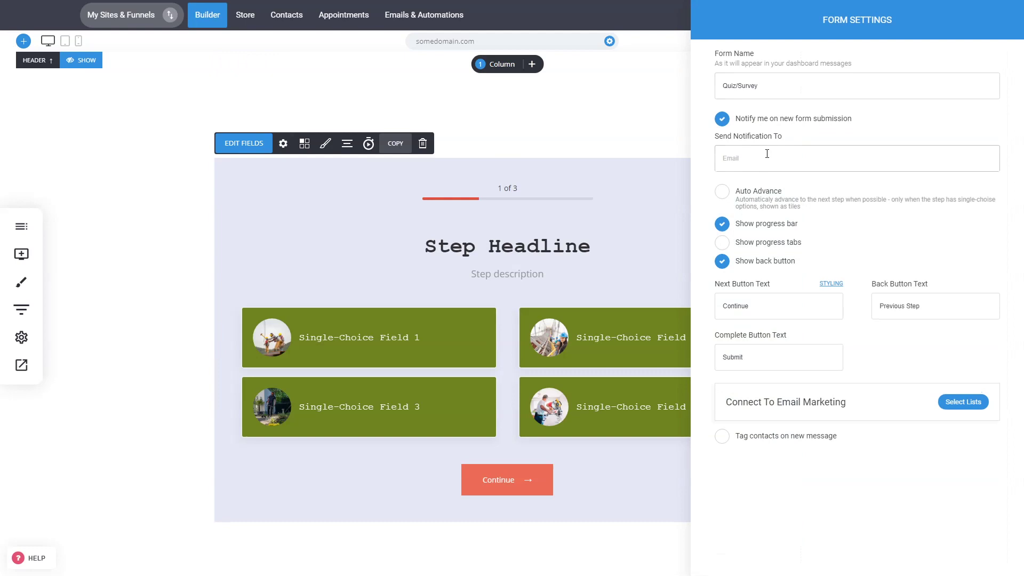
left_click(760, 195)
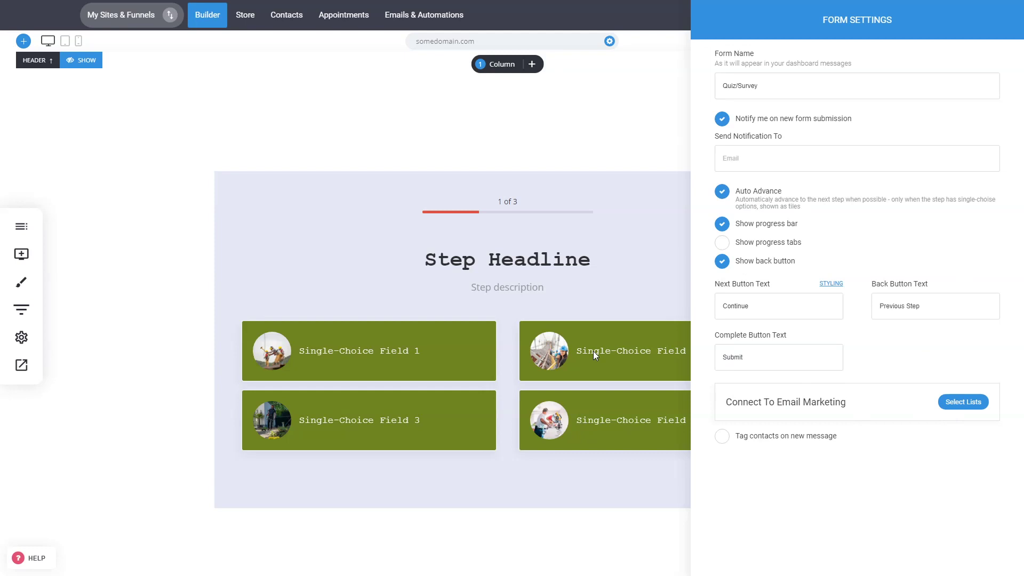
left_click(964, 402)
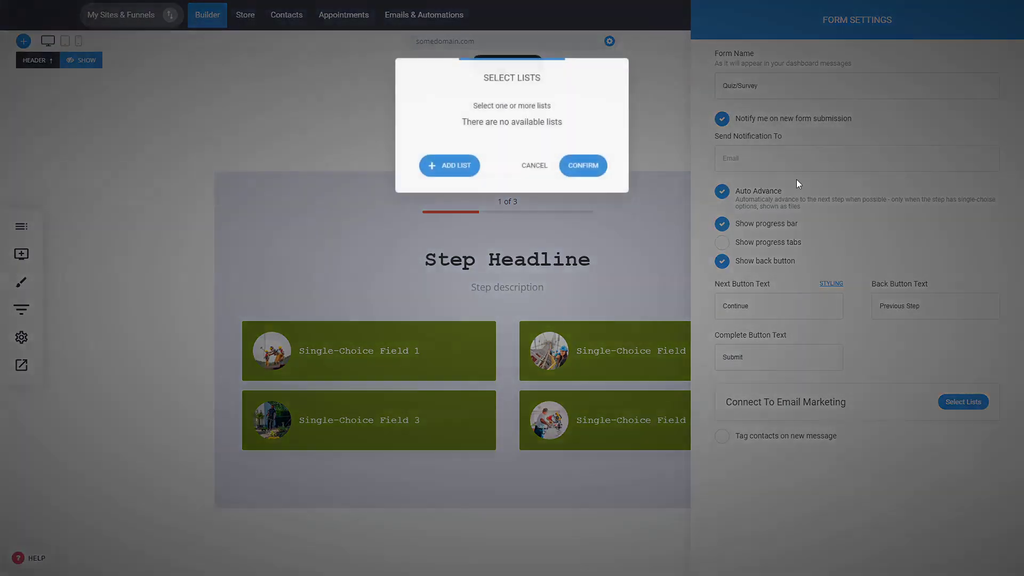
left_click(531, 167)
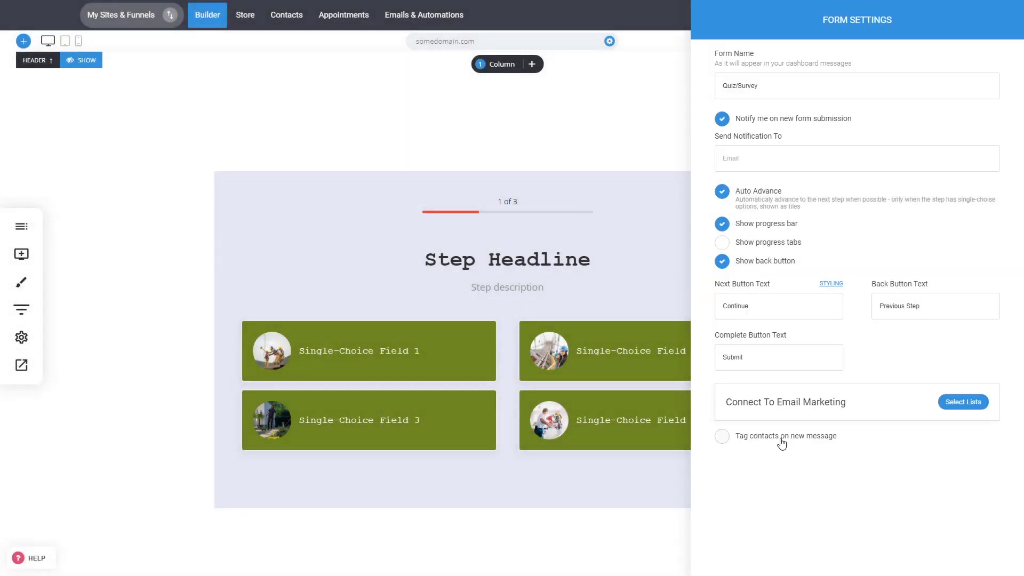
left_click(825, 442)
left_click(826, 442)
left_click(496, 344)
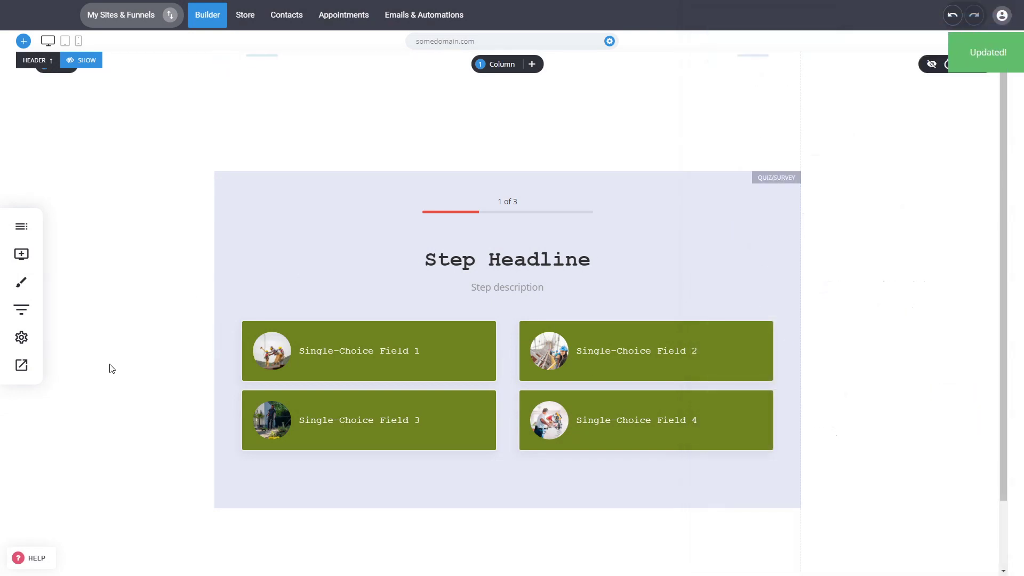
left_click(21, 366)
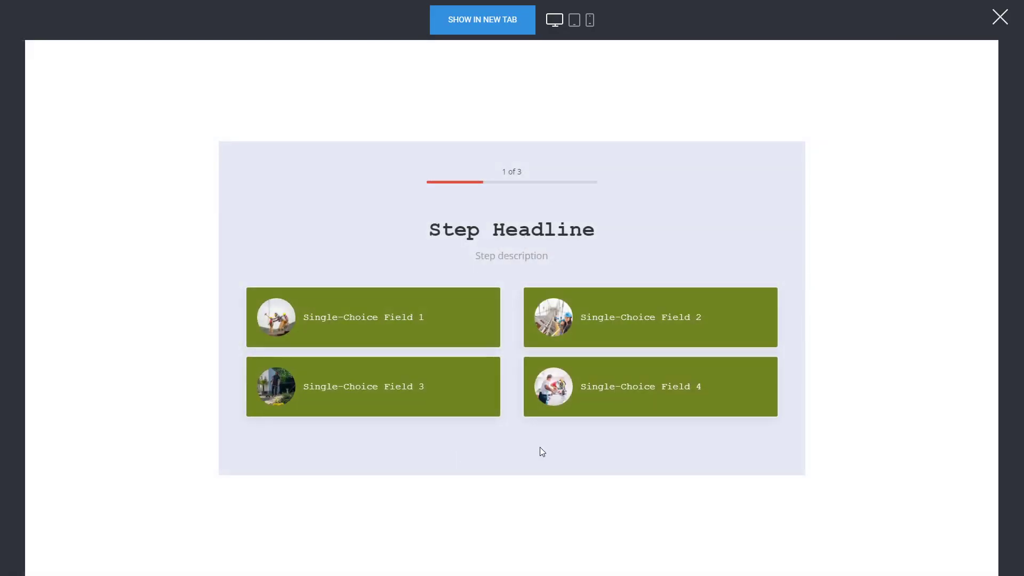
left_click(429, 392)
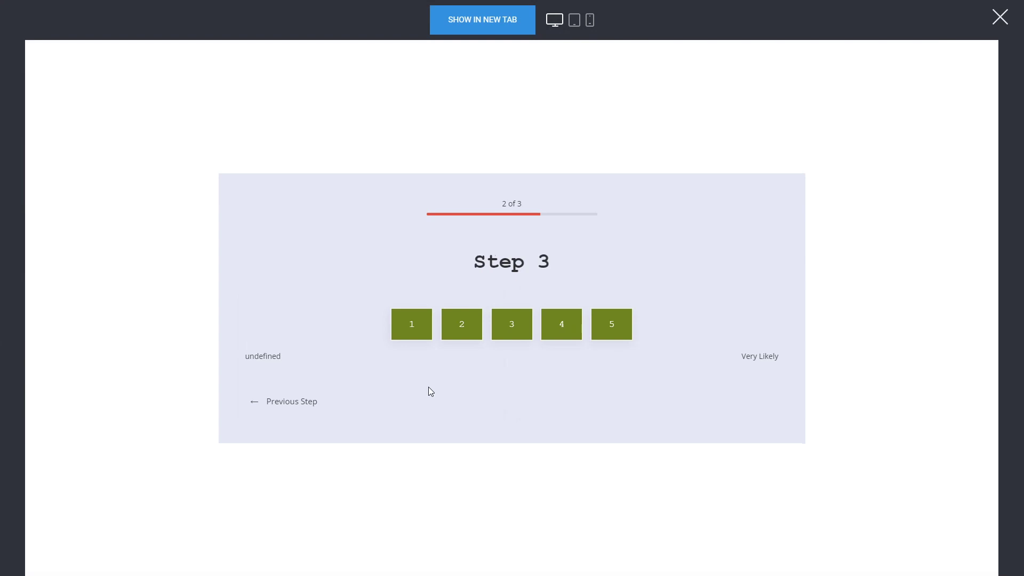
left_click(554, 327)
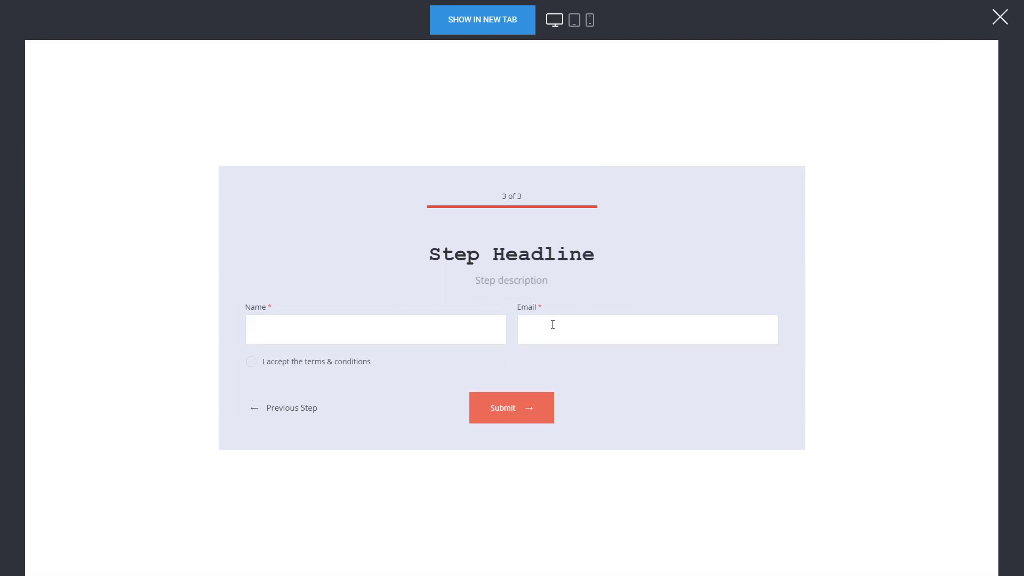
left_click(1000, 17)
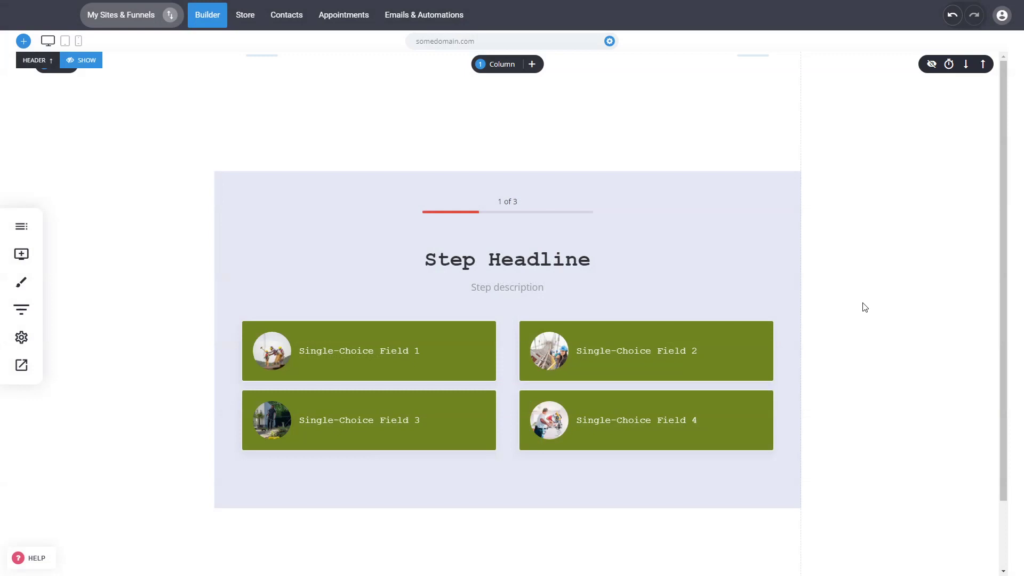